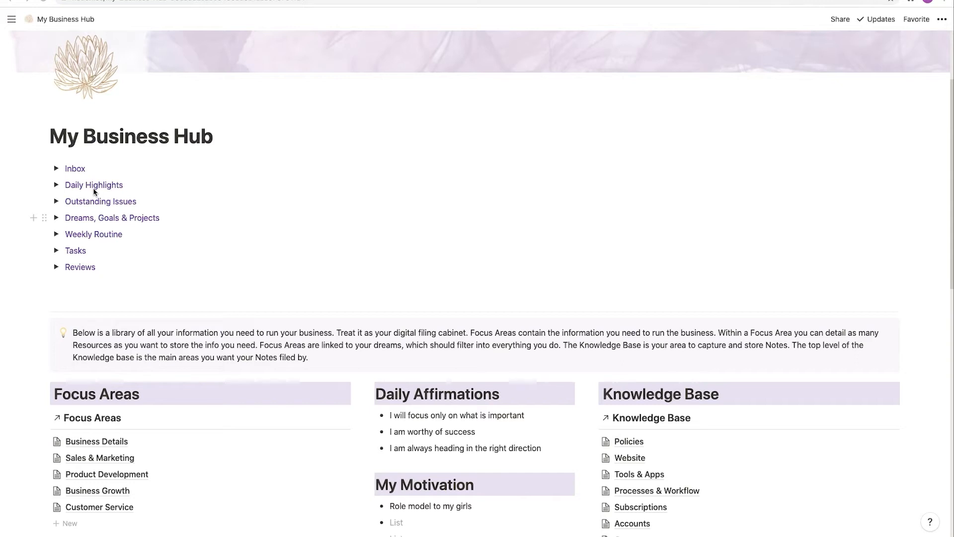
Expand Dreams, Goals & Projects along with its Goals and Projects subsections, and review the Dreams, Goals and Projects tables
click(80, 219)
click(56, 219)
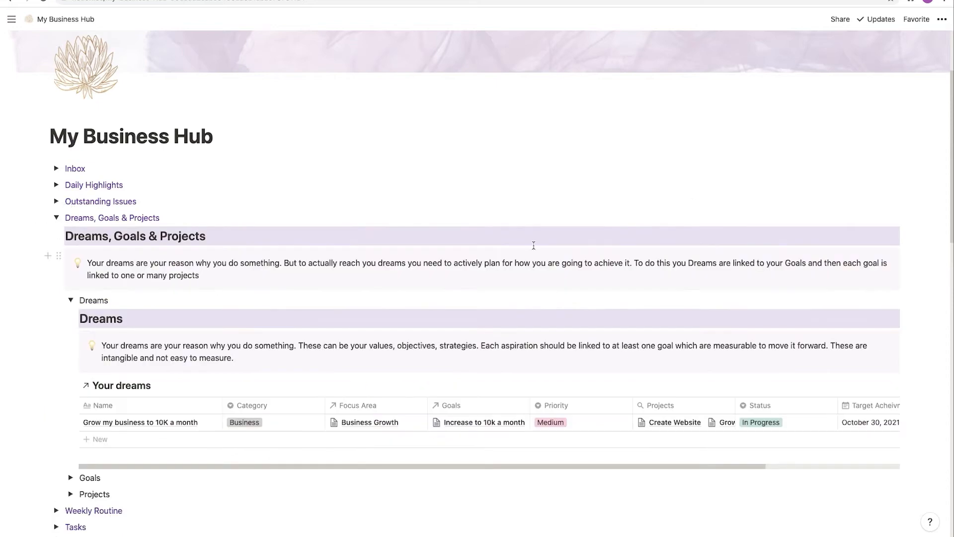
drag(952, 84, 938, 139)
scroll(292, 303, down, 2)
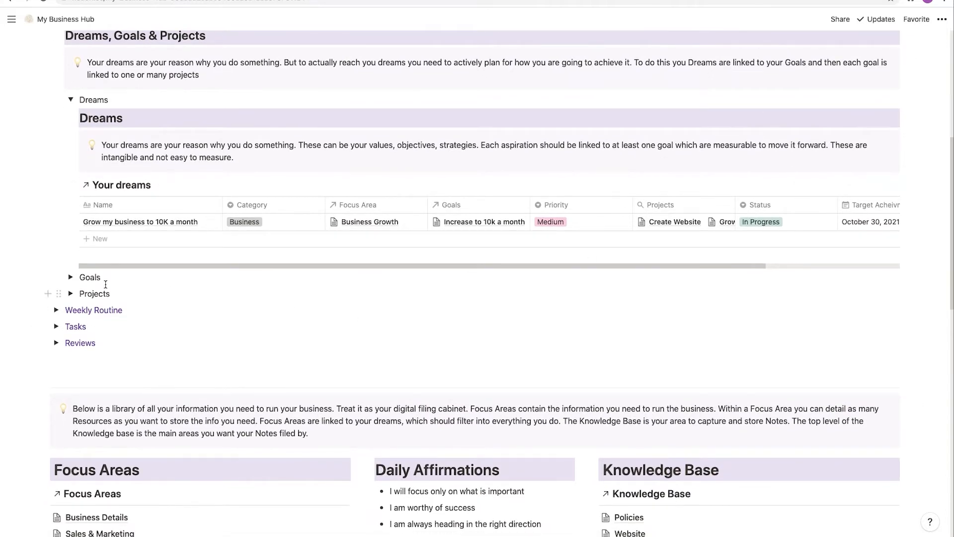
click(71, 277)
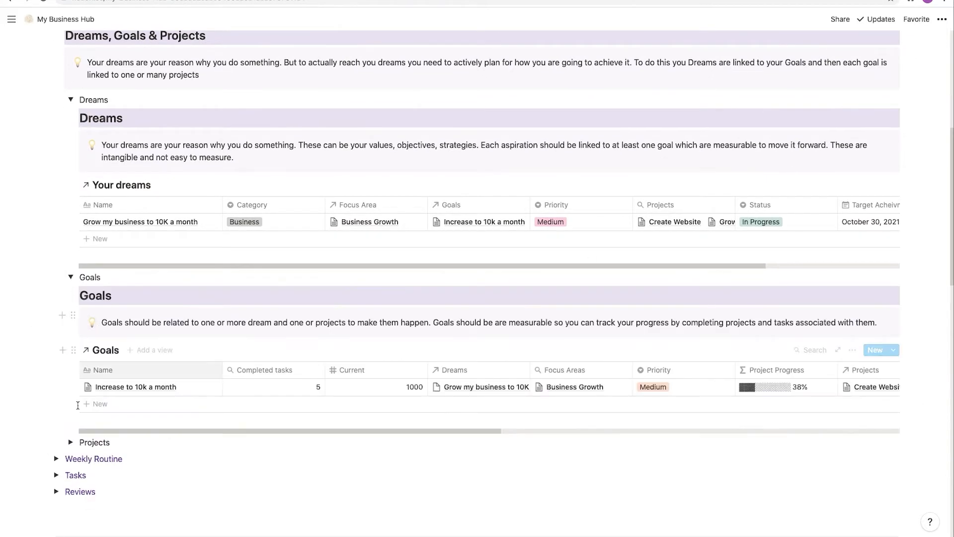
click(70, 442)
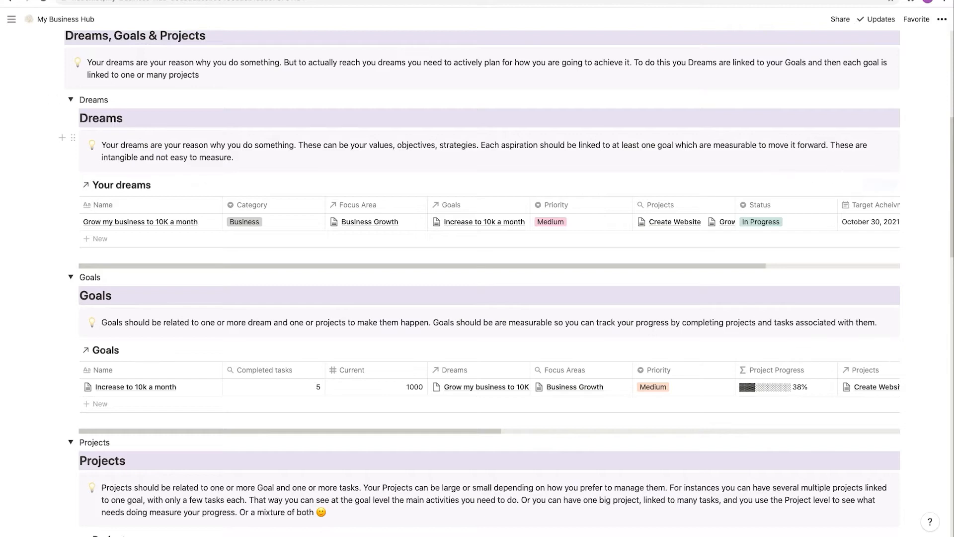
drag(947, 135, 949, 174)
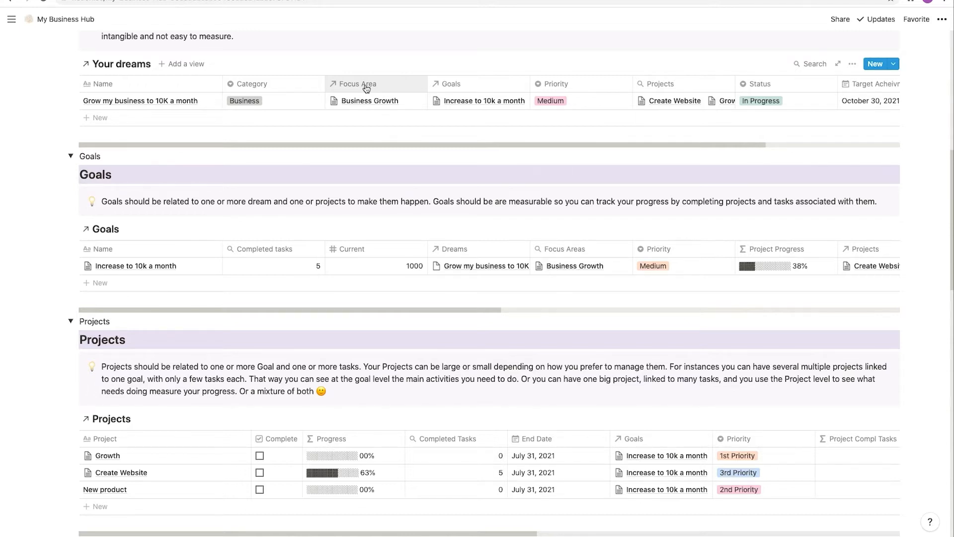
scroll(162, 312, up, 1)
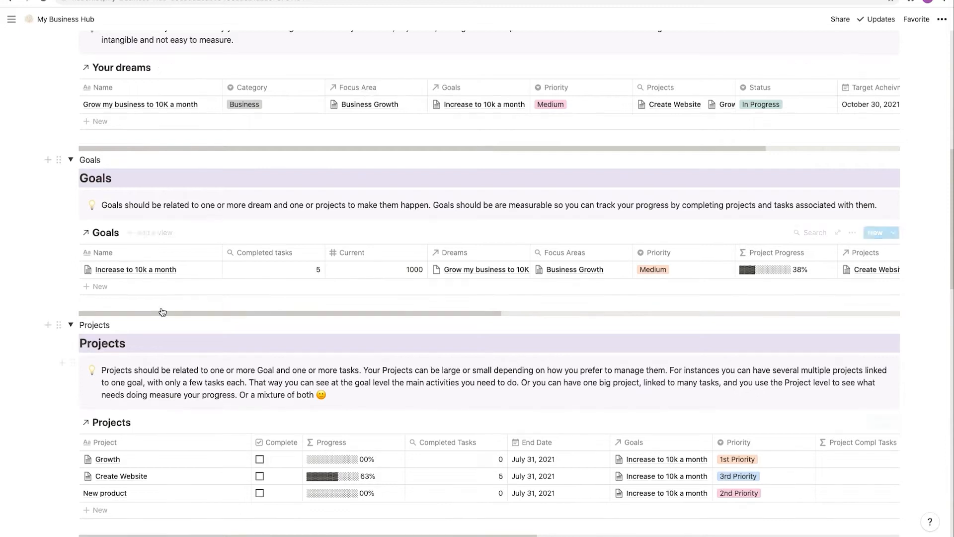
Collapse the Projects and Goals subsections under Dreams, Goals & Projects
click(71, 326)
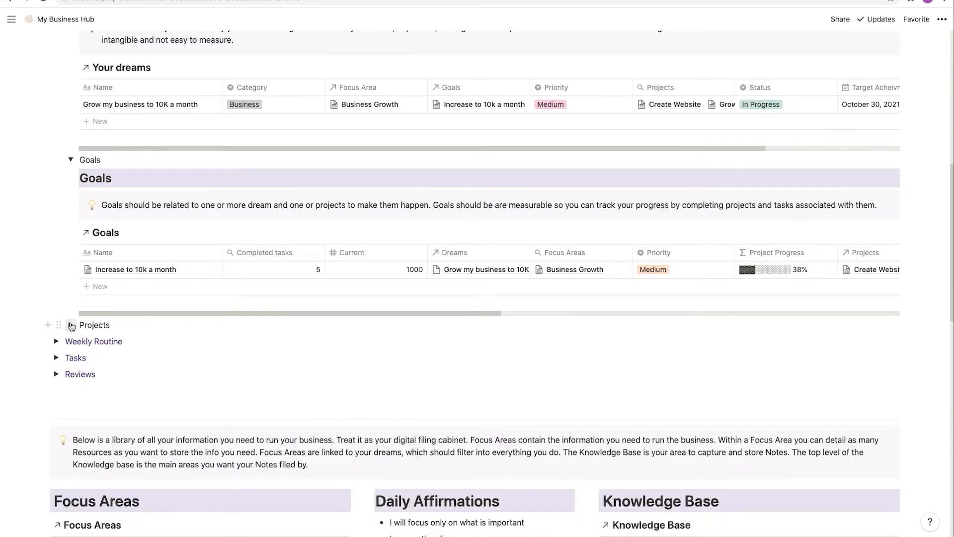
click(70, 159)
scroll(67, 144, up, 5)
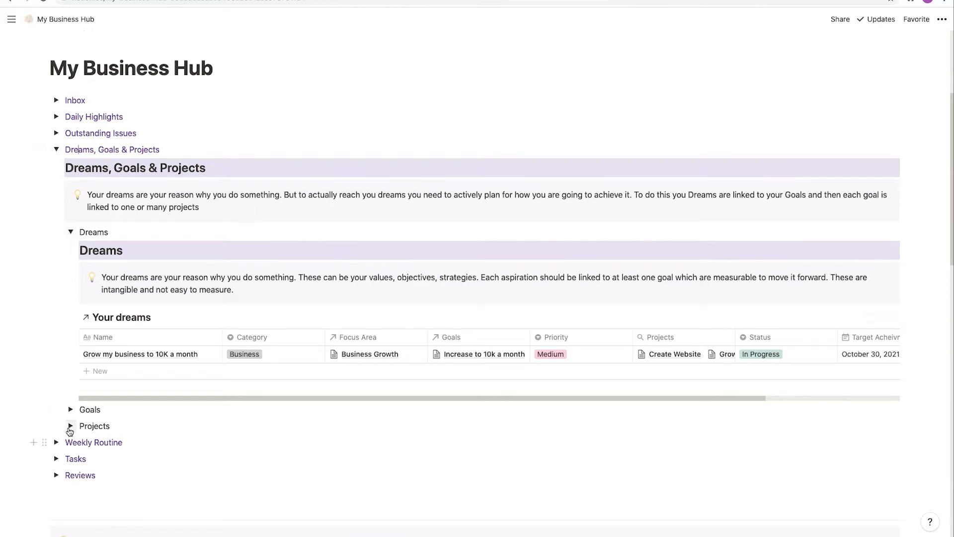
Expand the Projects subsection and open the Create Website project to review its properties, description, notes and related tasks
click(71, 426)
scroll(322, 337, down, 2)
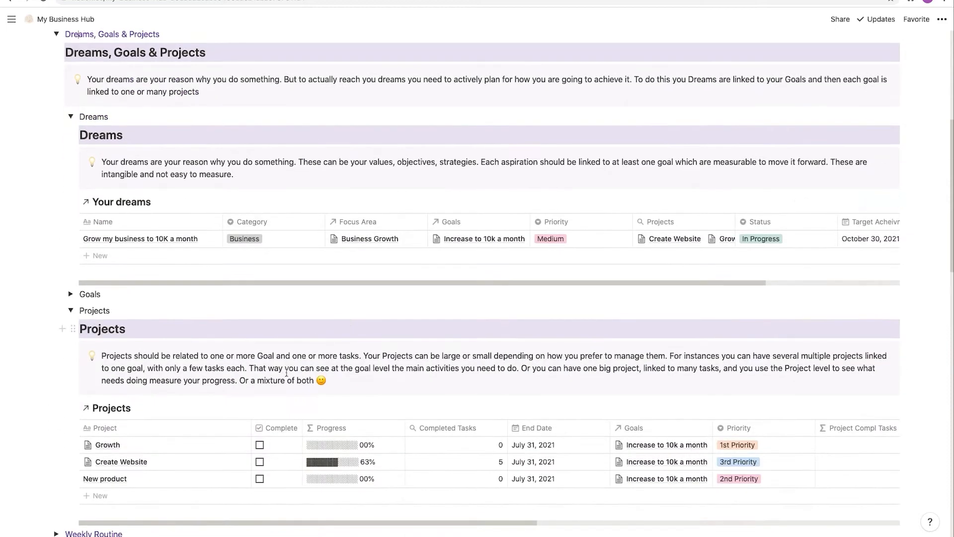
click(231, 462)
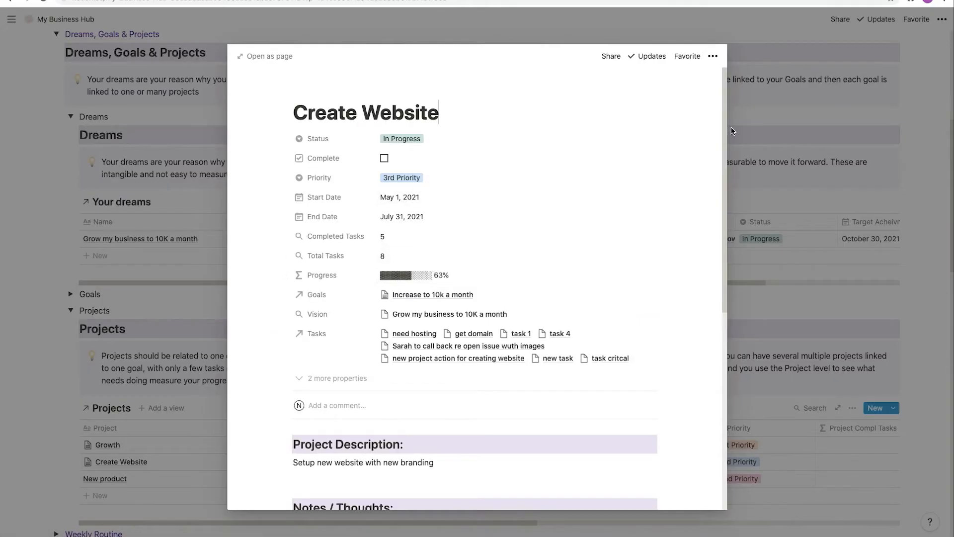
drag(726, 124, 720, 172)
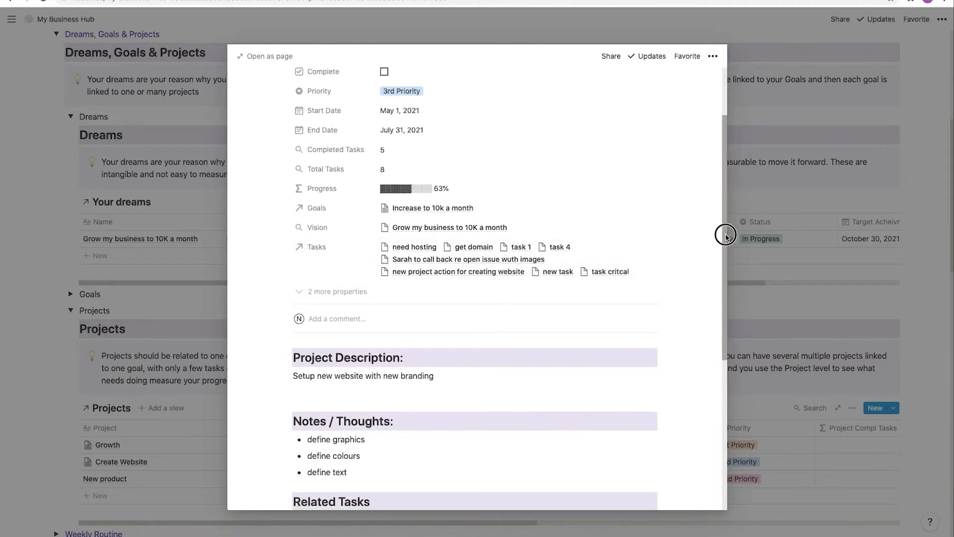
drag(725, 234, 686, 463)
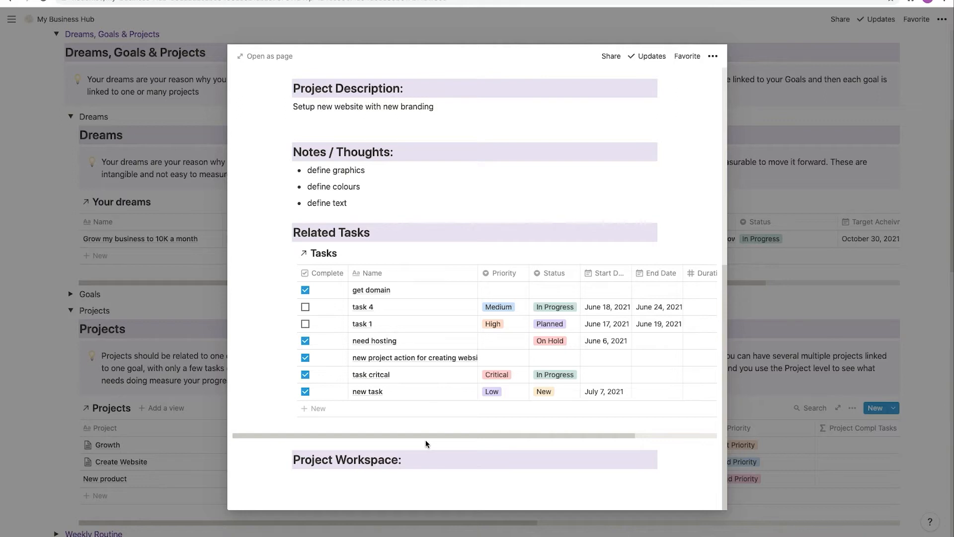
Mark "new task", "task critcal" and the new project action for creating website as not complete, and close the project page
click(306, 391)
click(305, 374)
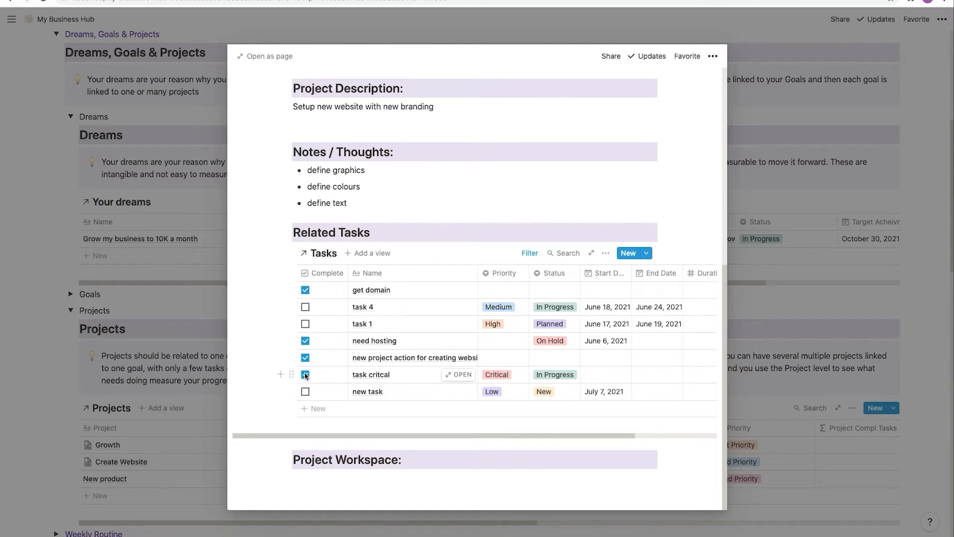
click(305, 358)
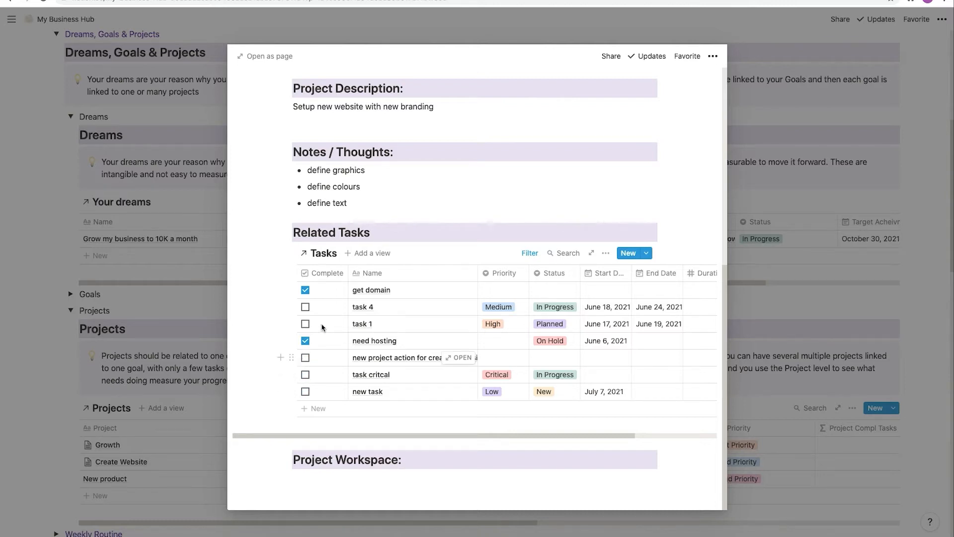
click(158, 302)
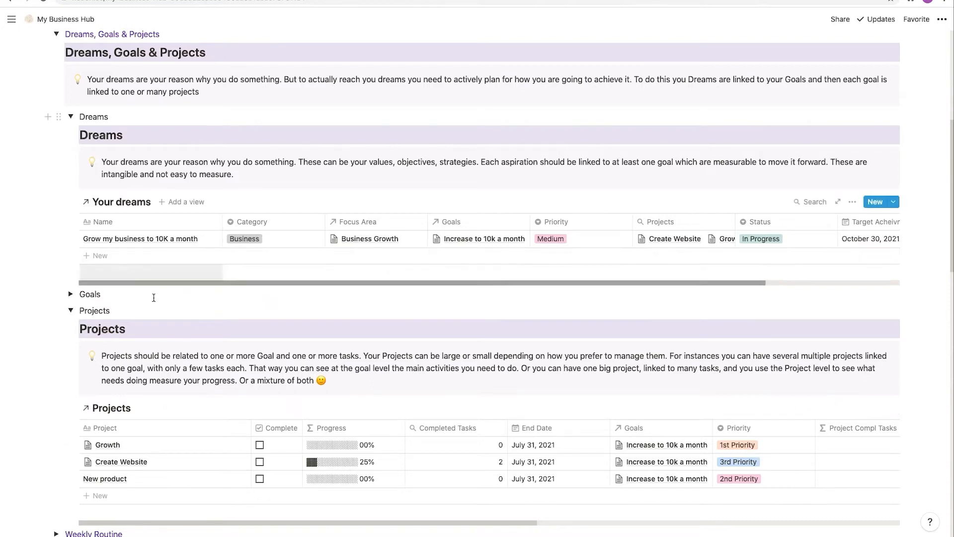
Expand the Goals subsection to check the goal's project progress, and collapse Dreams and the whole Dreams, Goals & Projects section
click(70, 294)
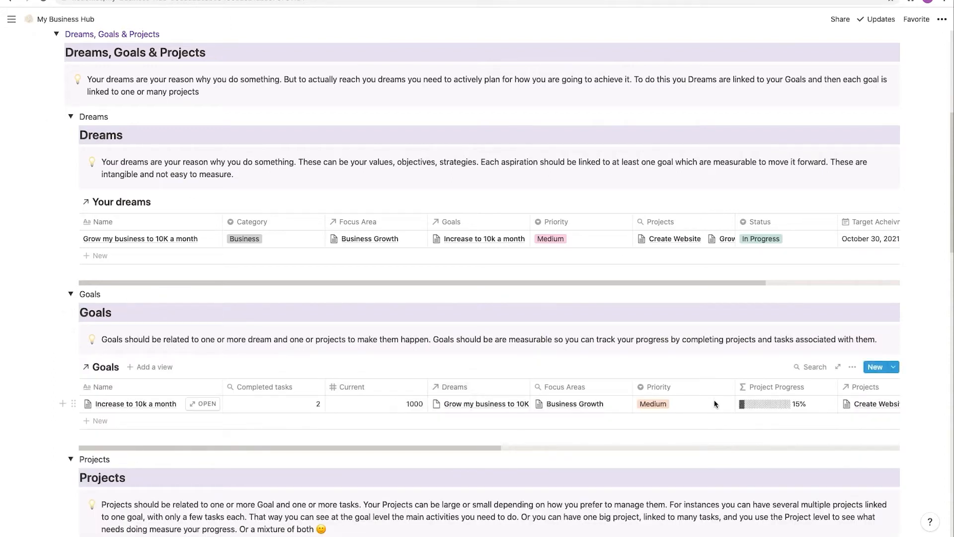
click(72, 117)
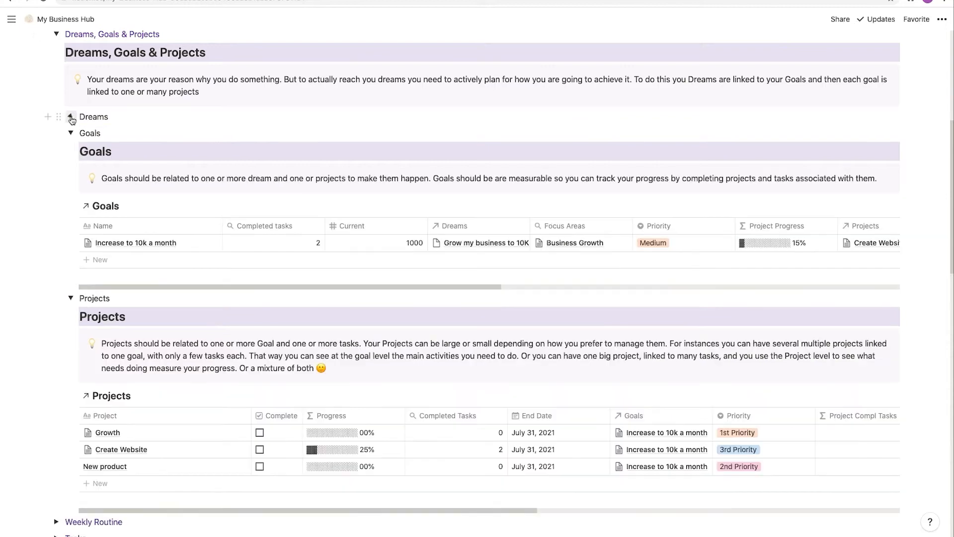
click(56, 34)
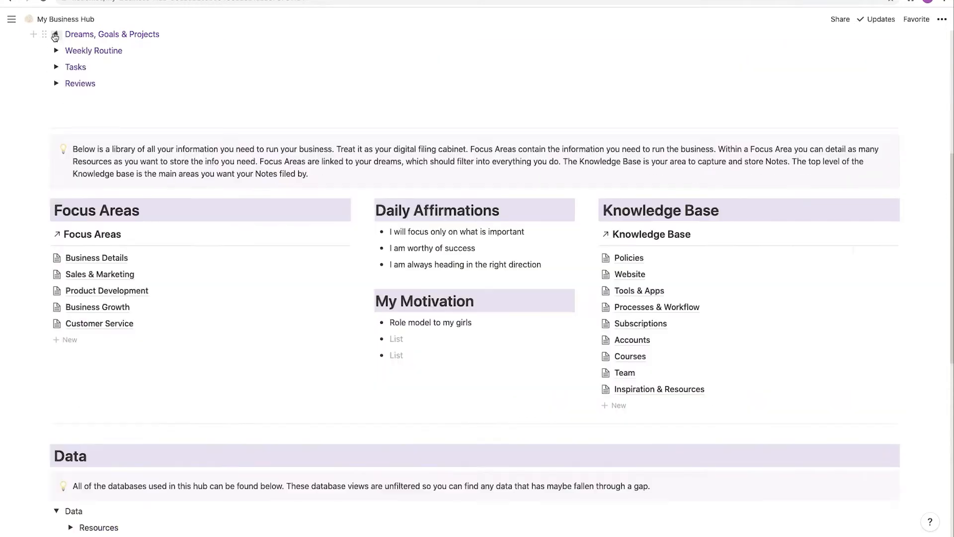
View the contents of the Weekly Routine and Reviews sections, collapsing each one again
click(55, 50)
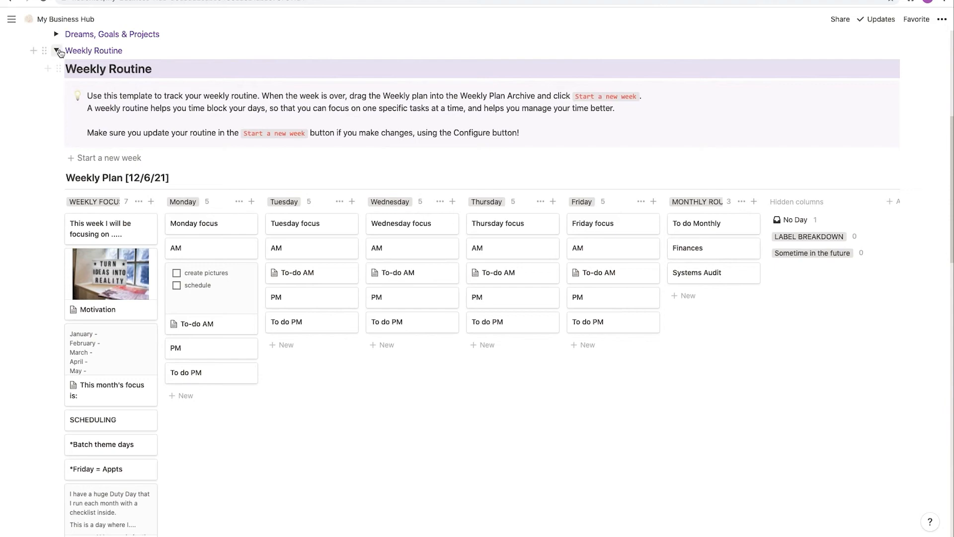
click(57, 51)
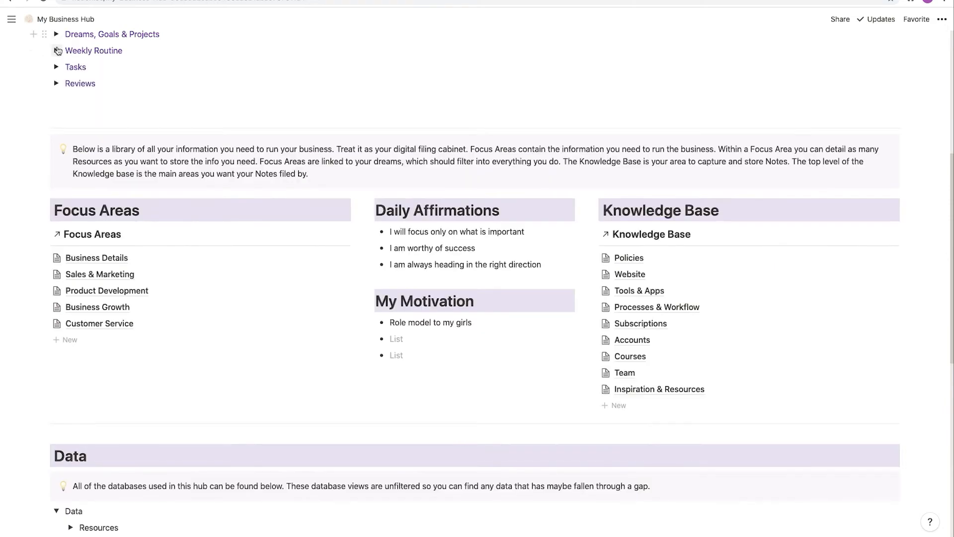
click(56, 83)
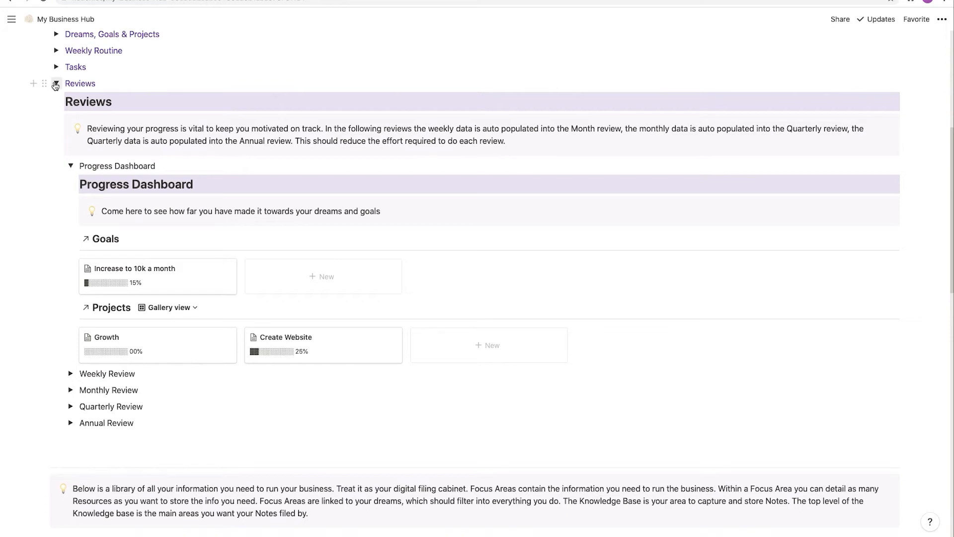
click(55, 83)
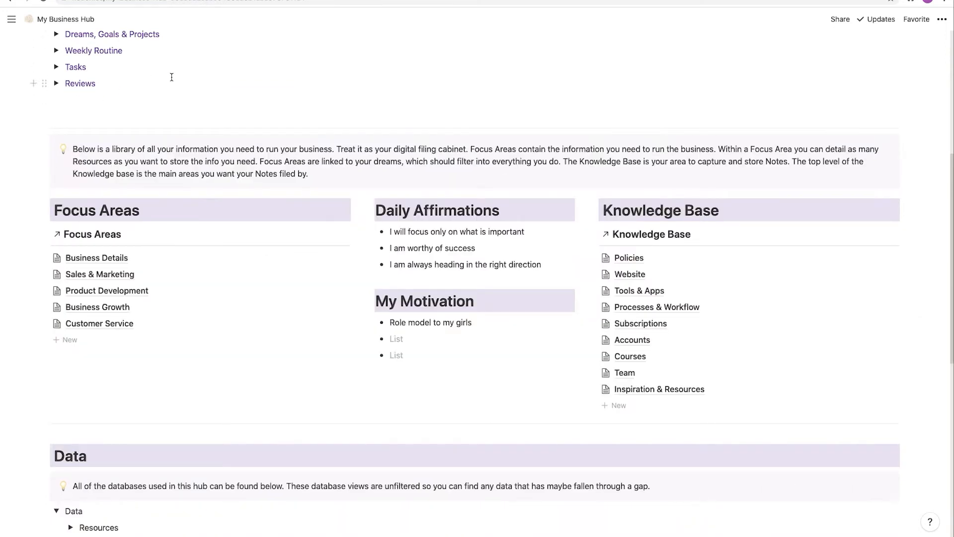
Expand the Inbox section and add a task named "new task" to its Tasks table
scroll(172, 77, up, 5)
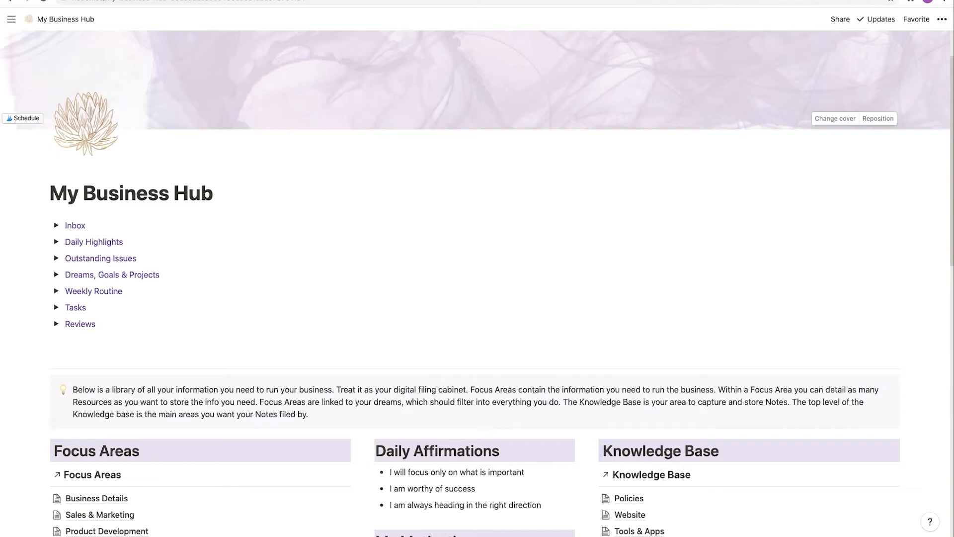
click(56, 225)
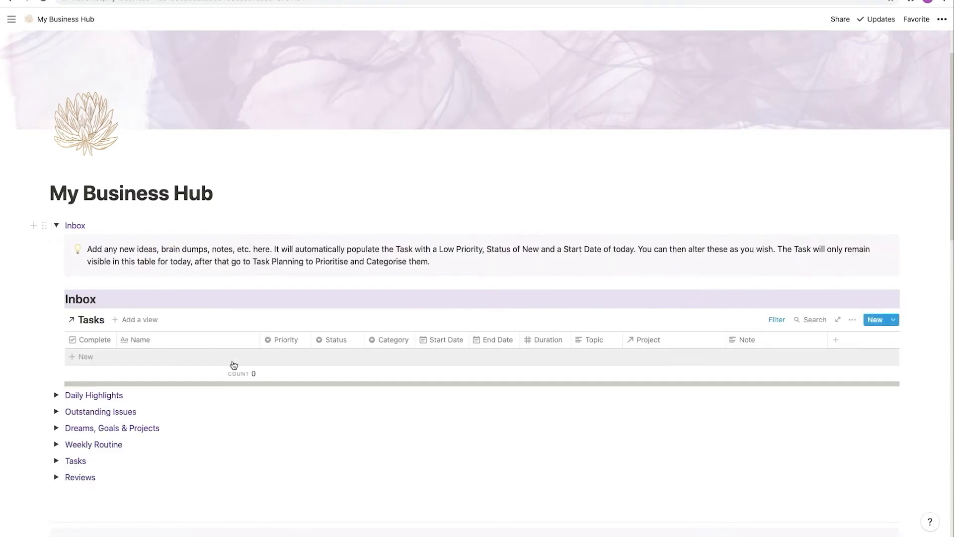
click(151, 361)
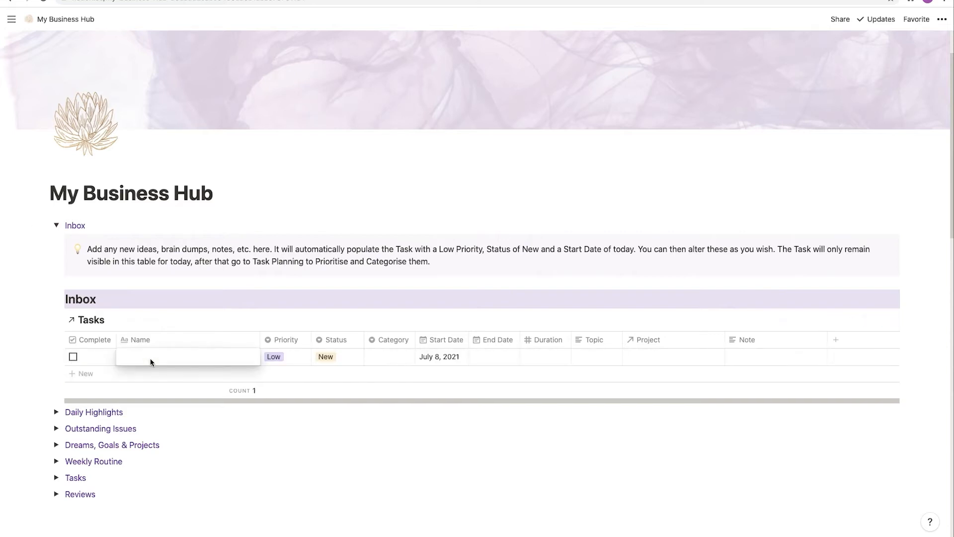
text(new task)
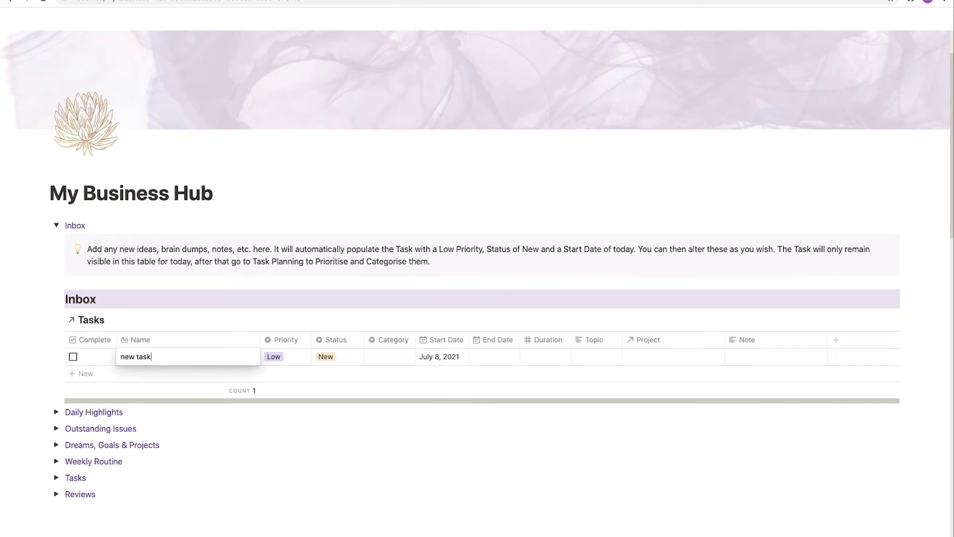
click(265, 318)
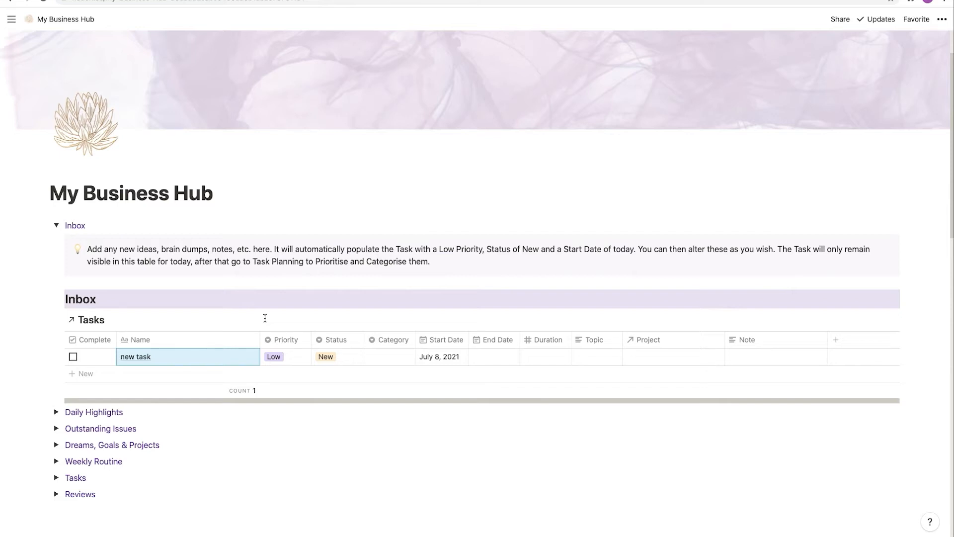
Set the Inbox task's category to Action, link it to the Create Website project, and collapse the Inbox section
click(401, 357)
click(393, 447)
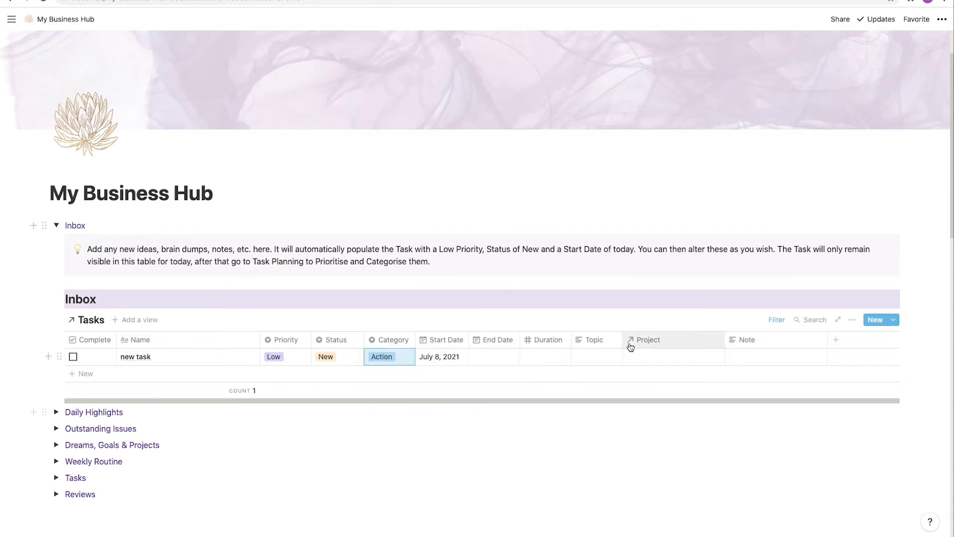
click(640, 355)
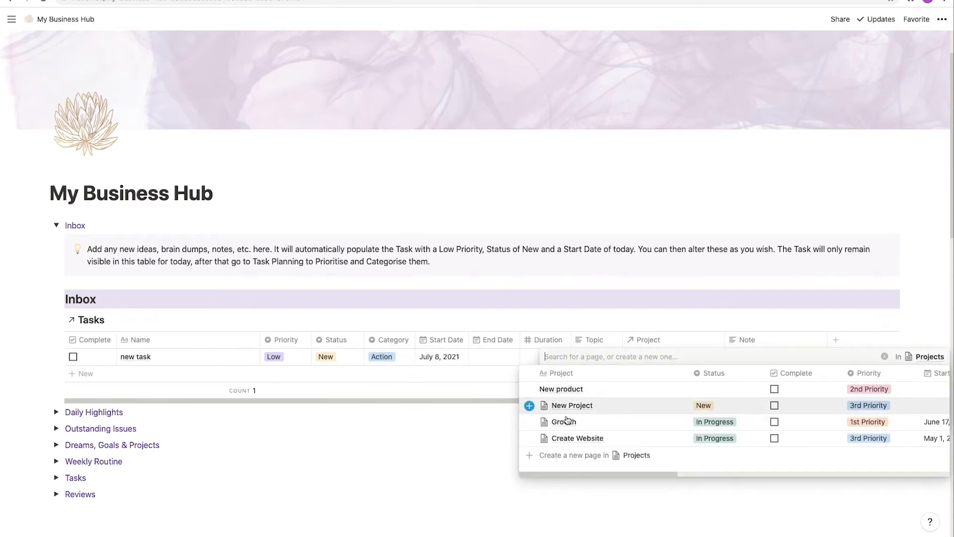
click(576, 438)
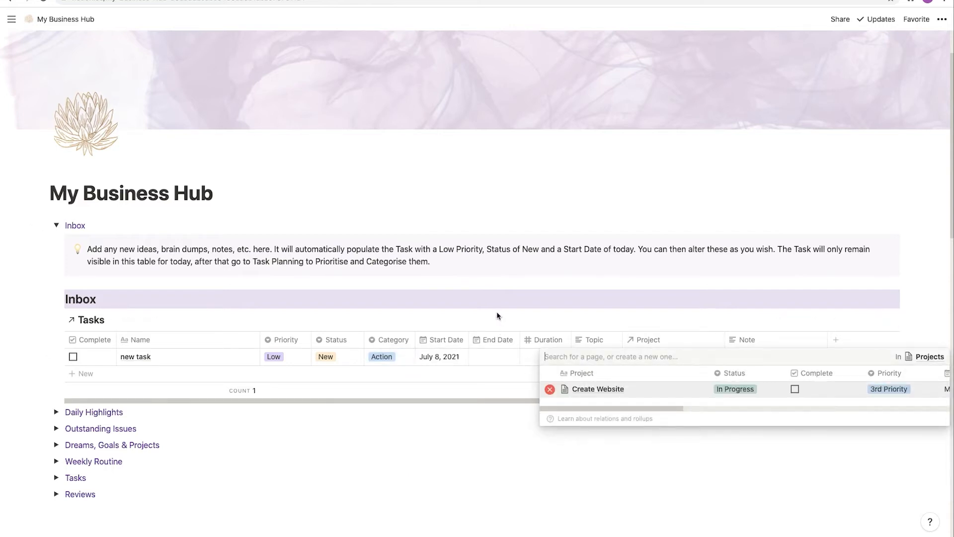
key(Escape)
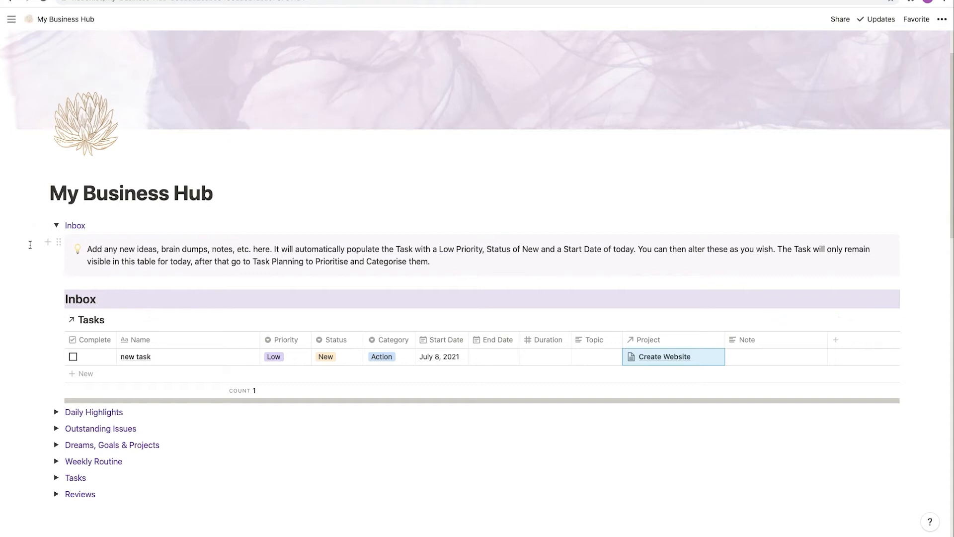
click(56, 226)
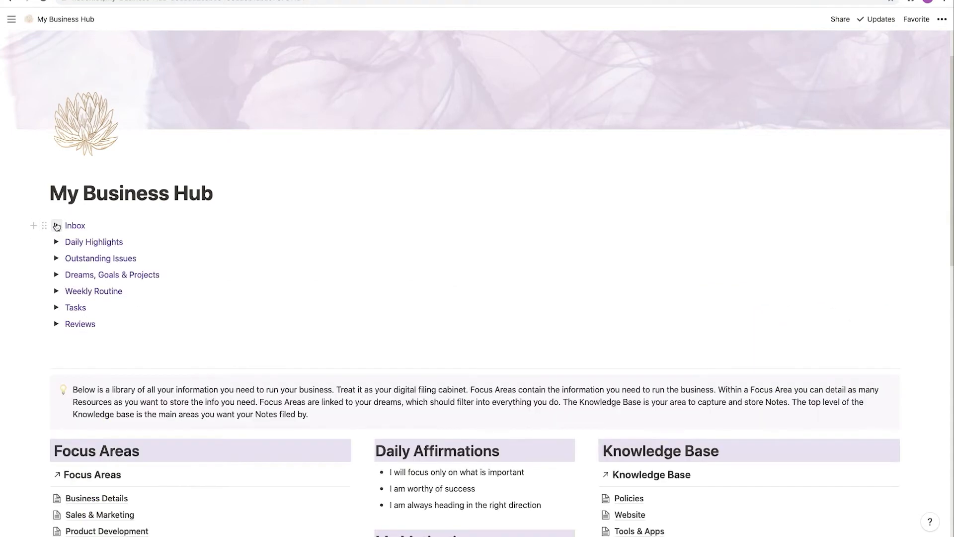
Expand the Daily Highlights section and add a task named "new crtiical" to the Today's Must Do's table
click(56, 242)
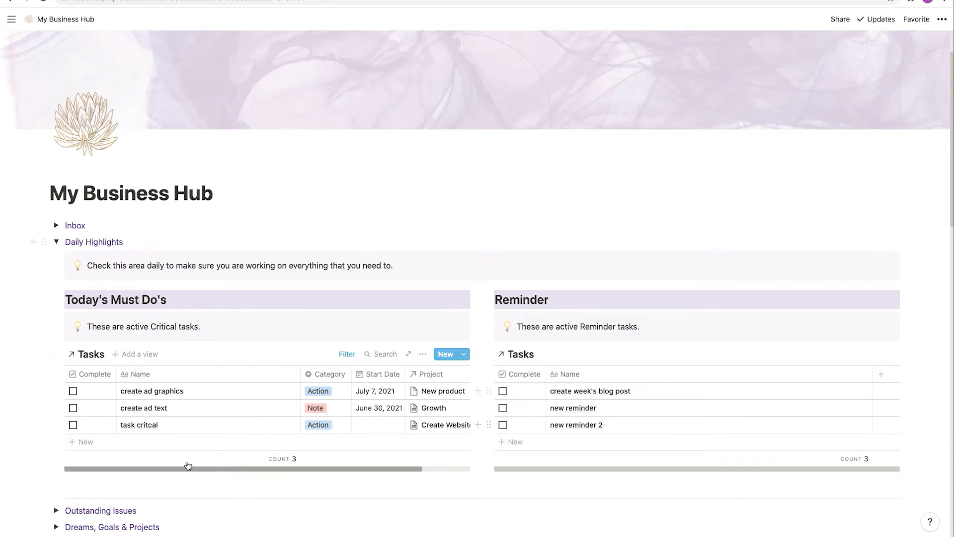
click(166, 441)
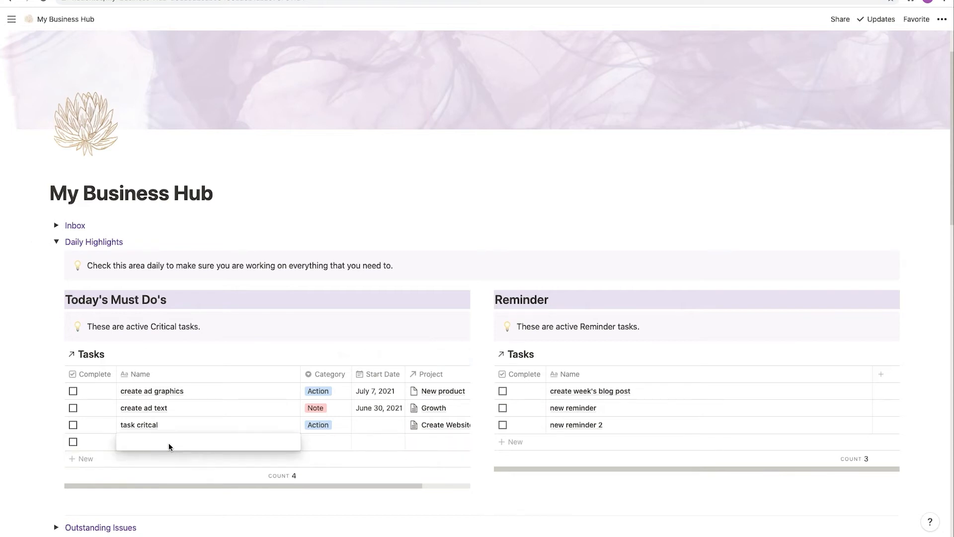
text(new crti)
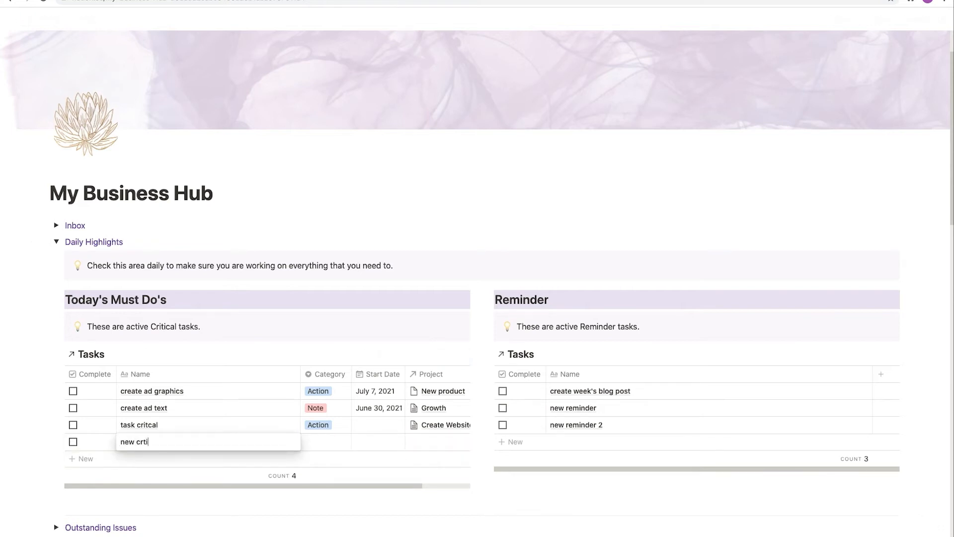
text(cal)
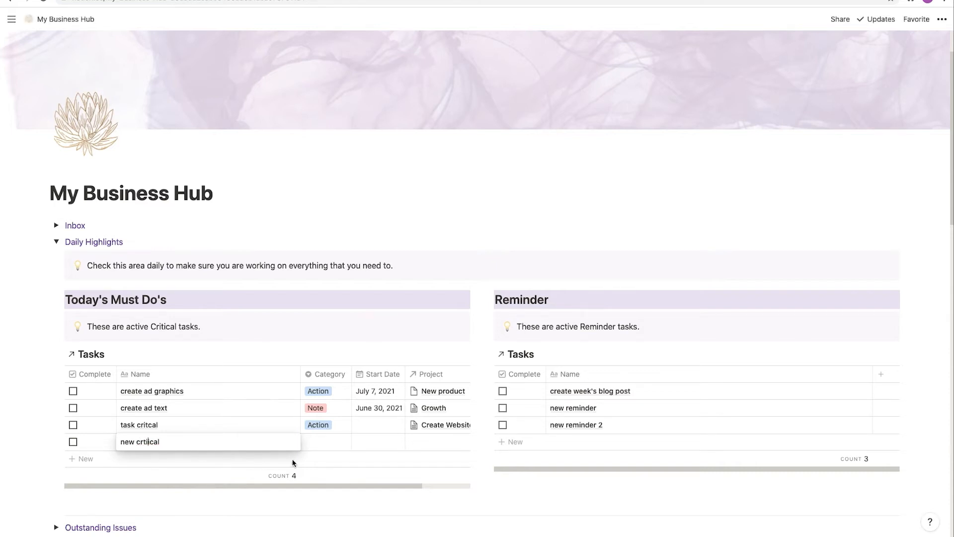
Set the new Must Do task's category to Action, link it to the Create Website project, and collapse Daily Highlights
click(315, 442)
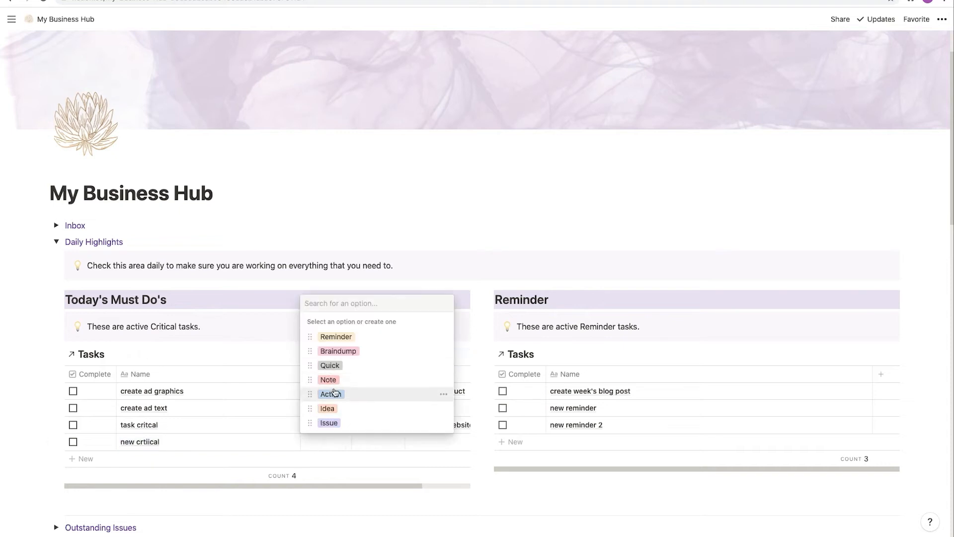
click(331, 394)
click(436, 441)
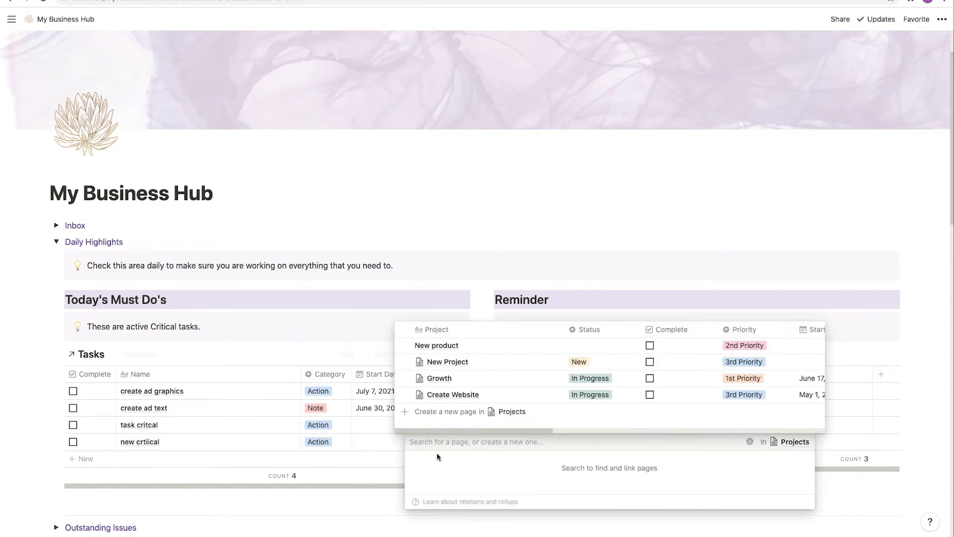
click(433, 394)
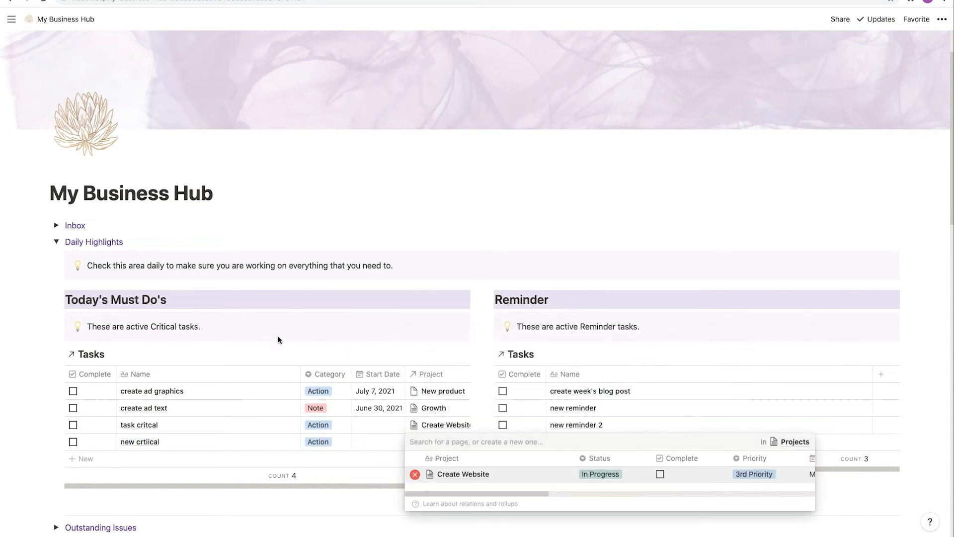
key(Escape)
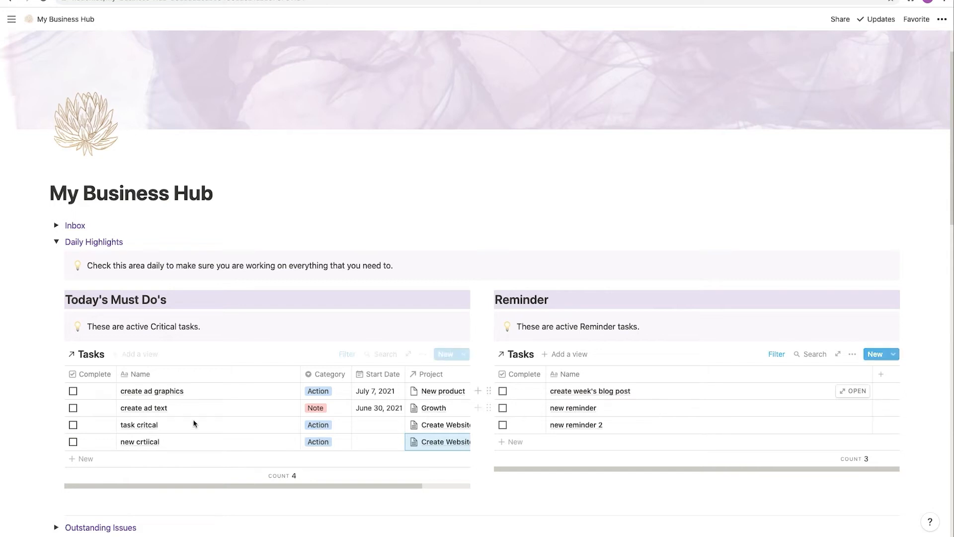
click(56, 242)
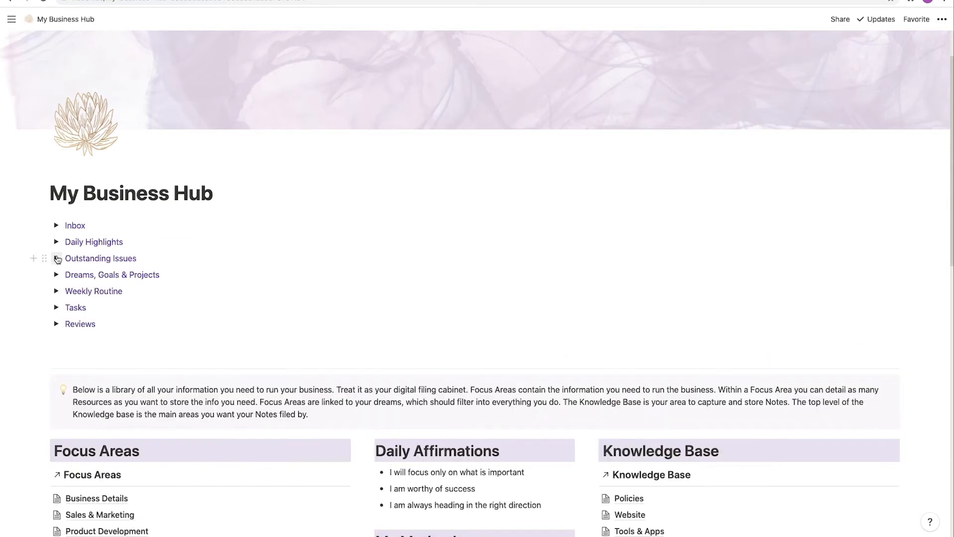
View the Outstanding Issues section and the Overdue tasks list inside the Tasks section, collapsing each one again
click(56, 258)
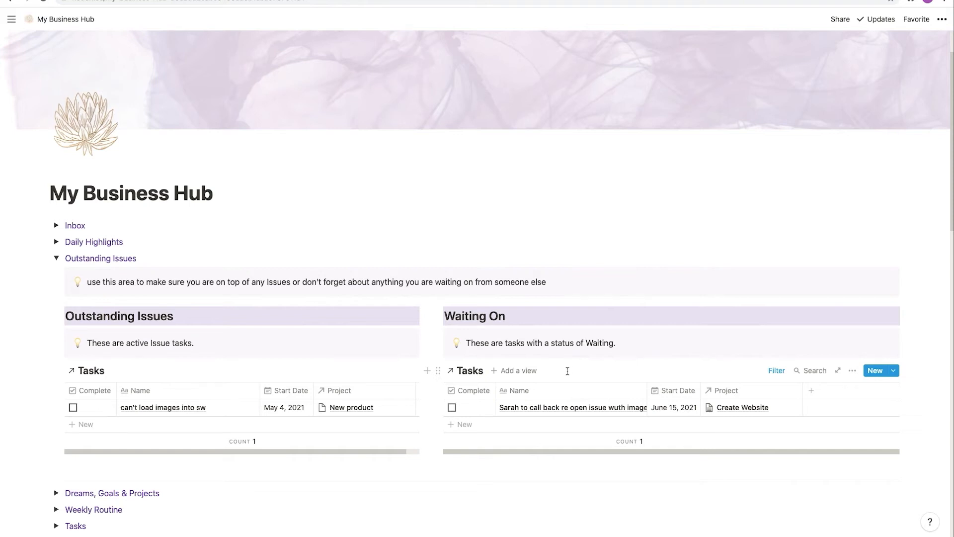
click(55, 259)
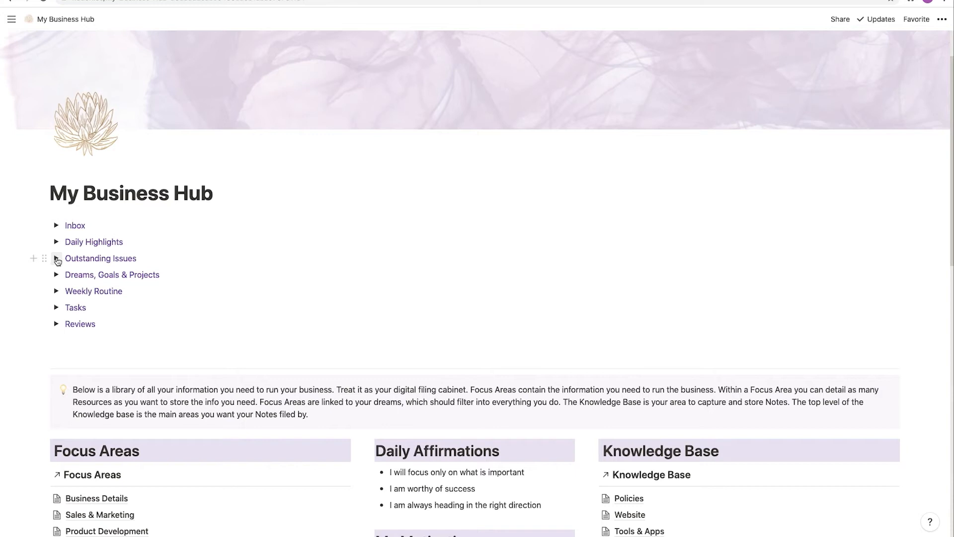
click(57, 308)
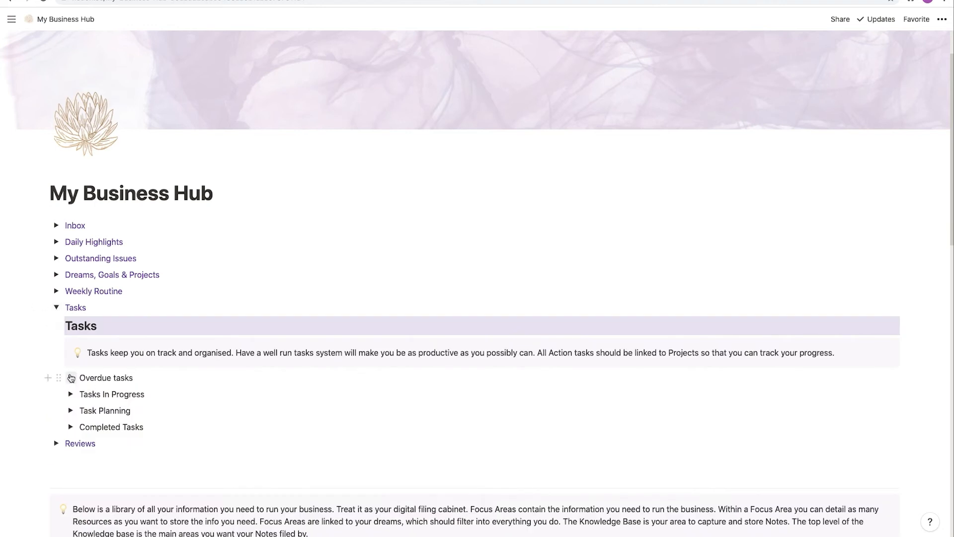
click(71, 379)
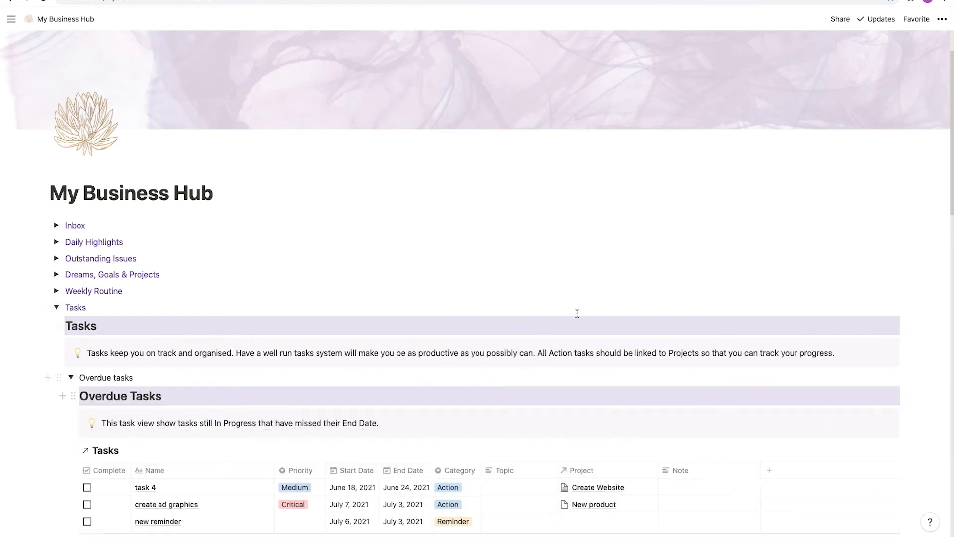
drag(947, 149, 947, 192)
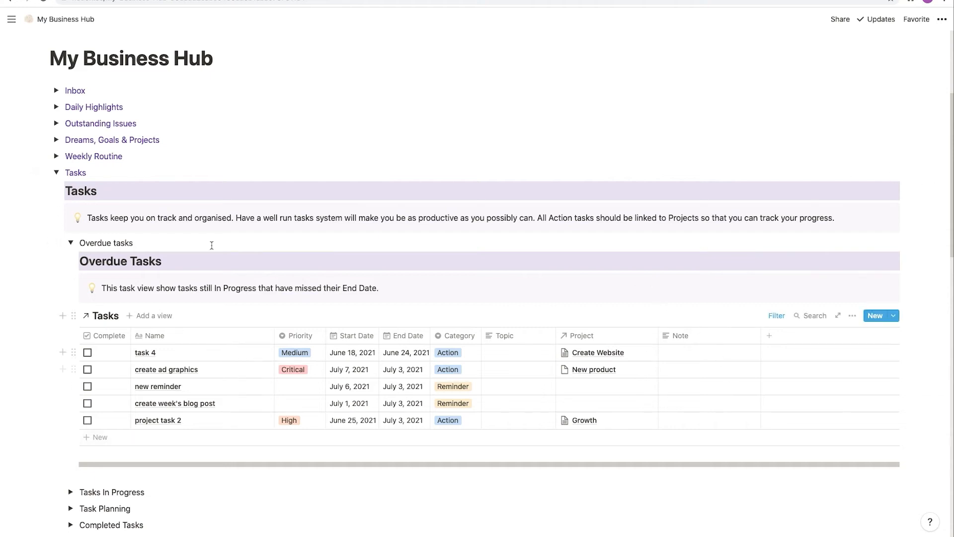
click(70, 243)
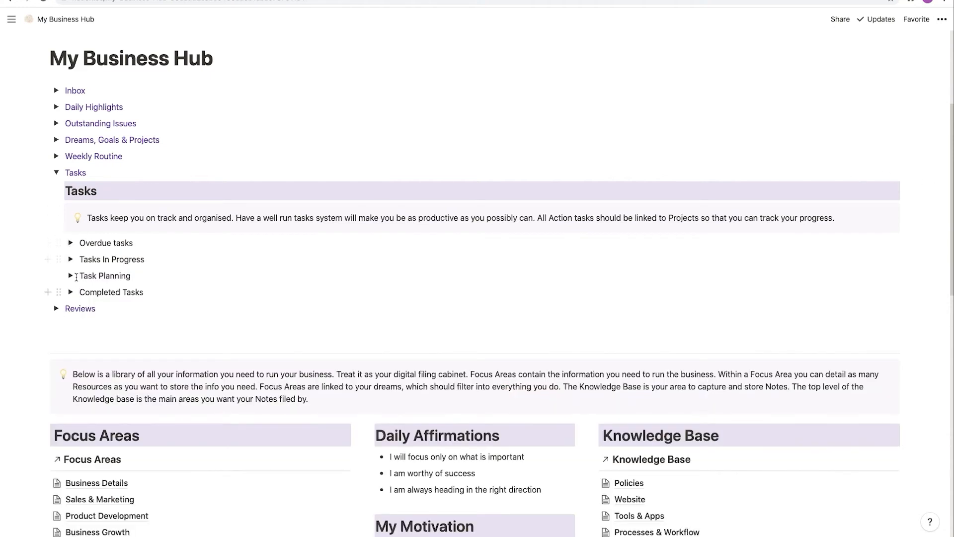
Expand Tasks In Progress and show its task table in the Weekly Timeline view and the Today view
click(71, 259)
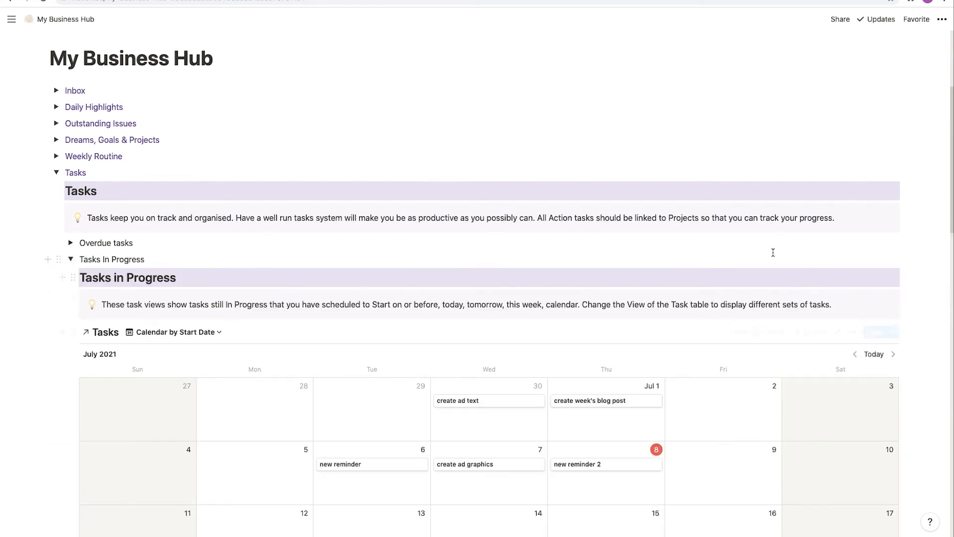
drag(950, 98, 950, 119)
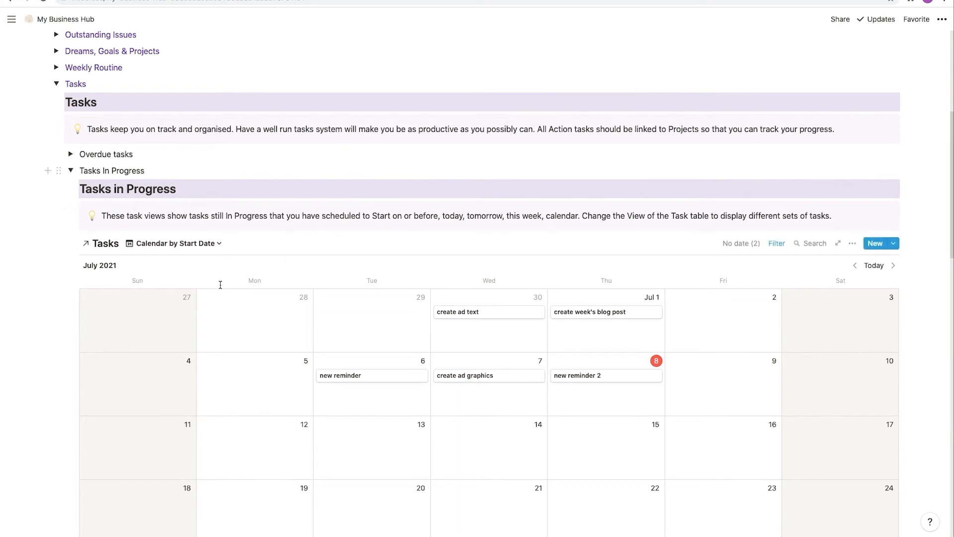
click(222, 245)
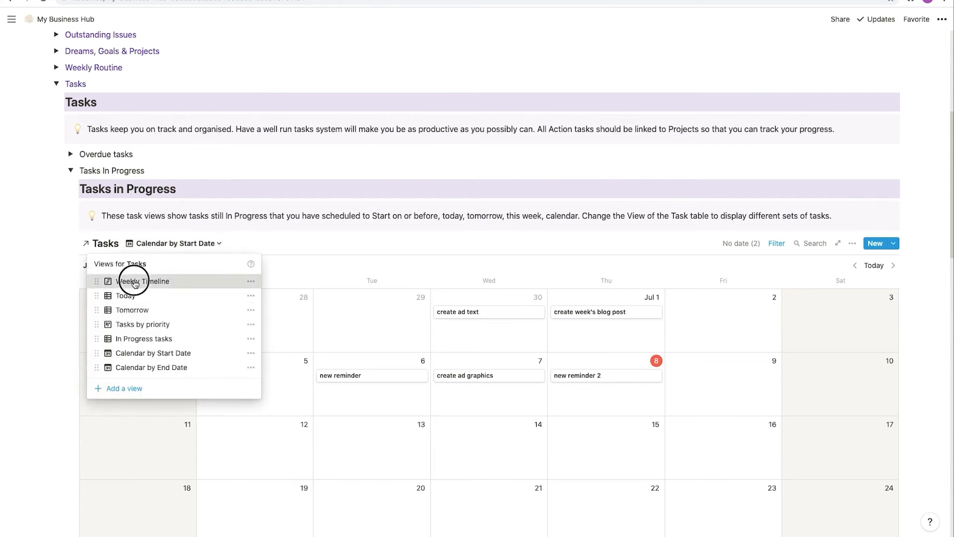
click(136, 280)
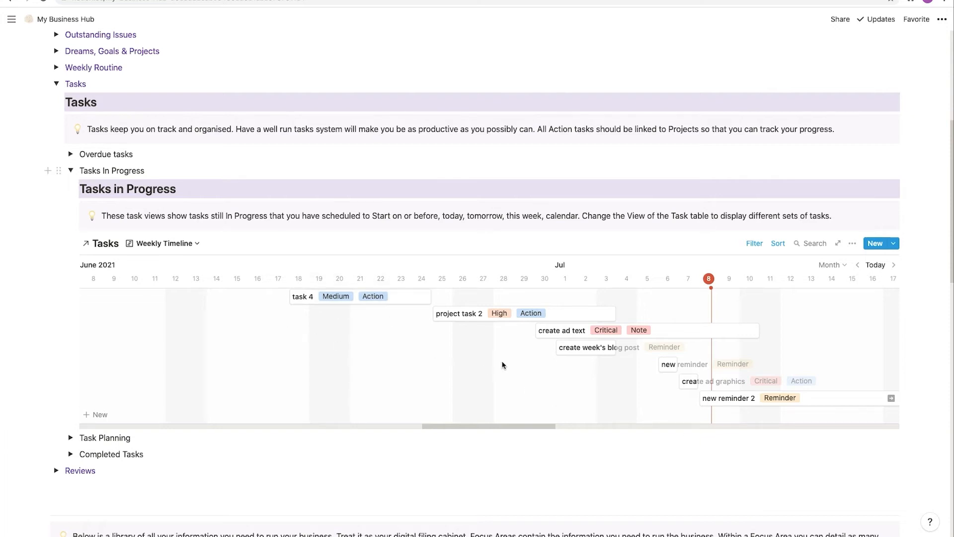
click(163, 243)
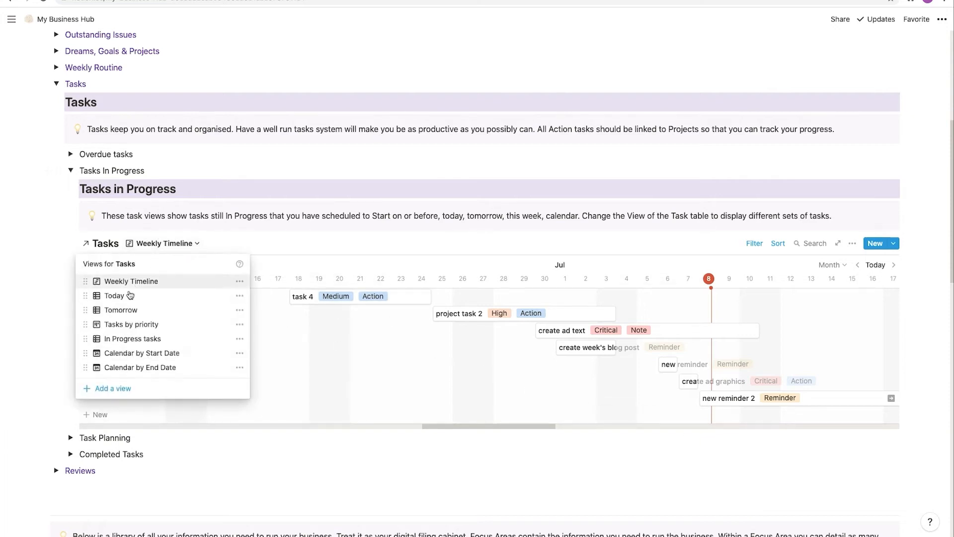
click(128, 296)
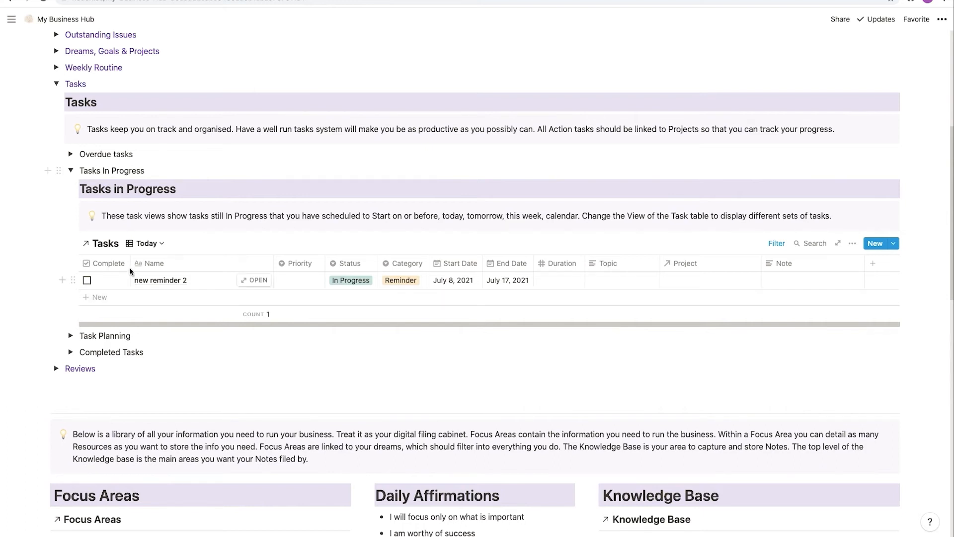
Switch the Tasks in Progress table through the Tomorrow, Tasks by priority and In Progress tasks views
click(159, 244)
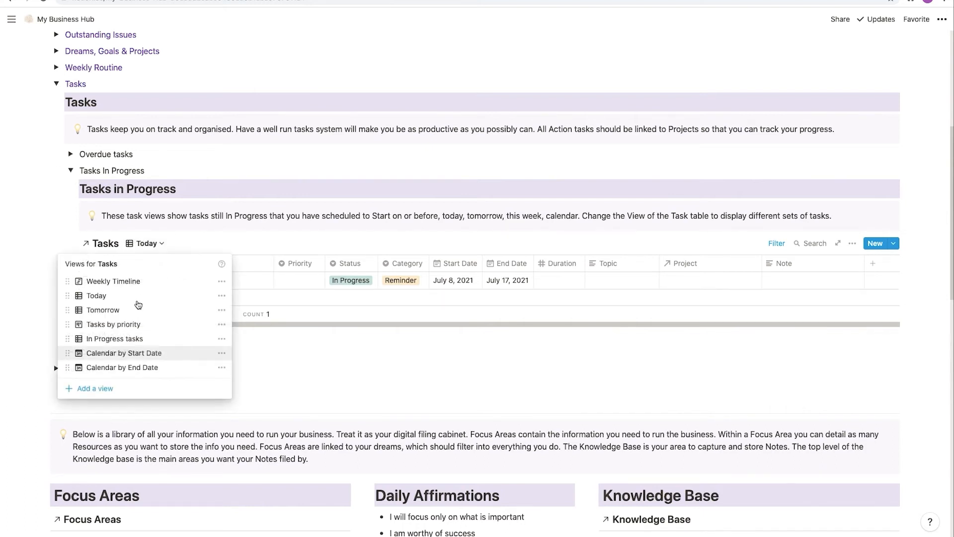
click(132, 308)
click(154, 245)
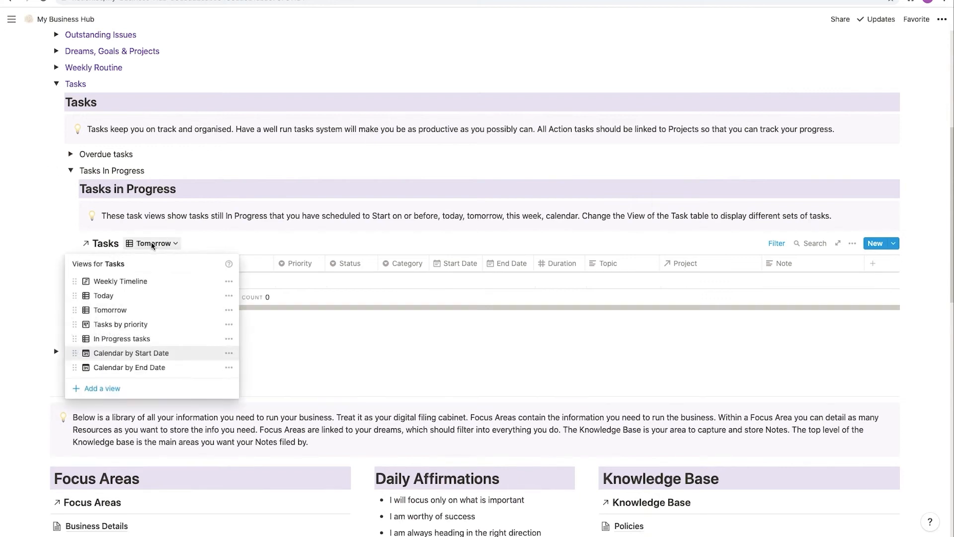
click(114, 324)
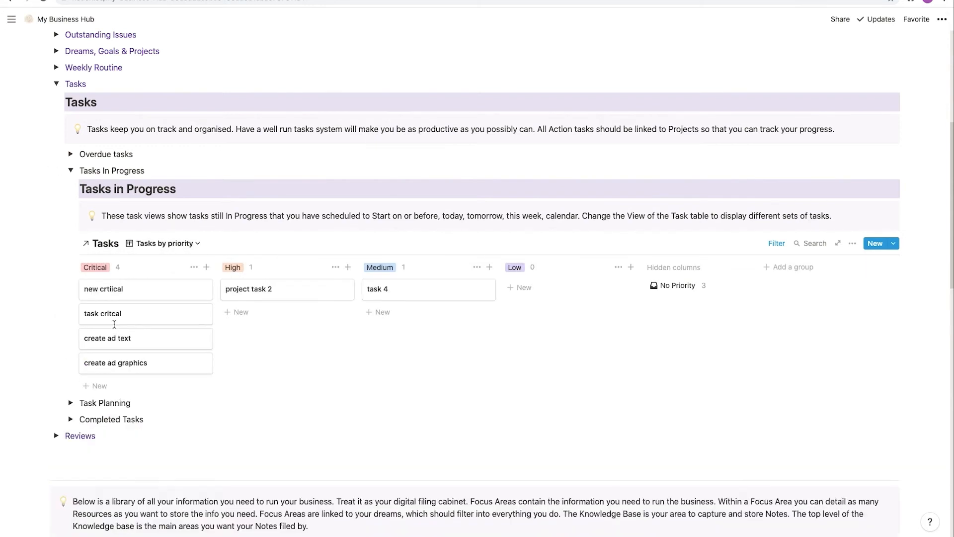
click(197, 244)
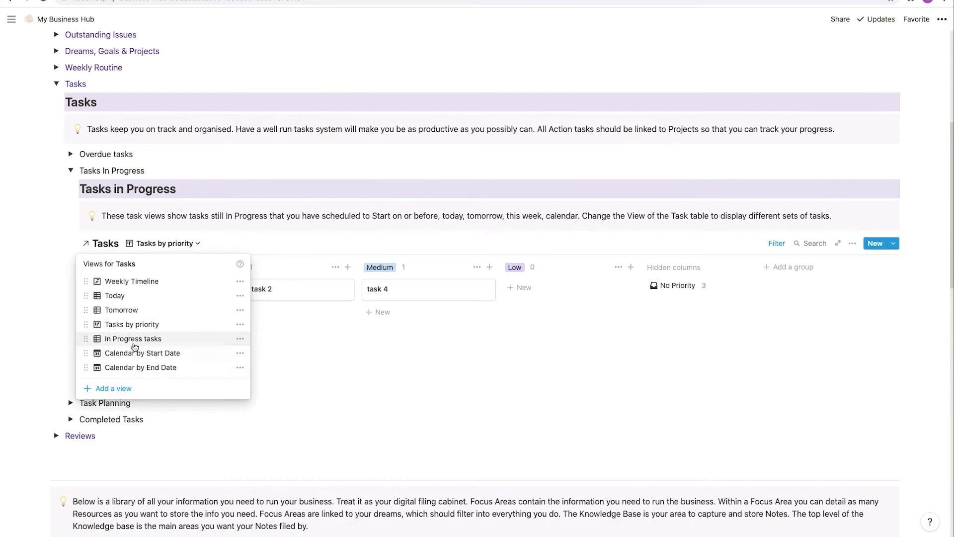
click(133, 341)
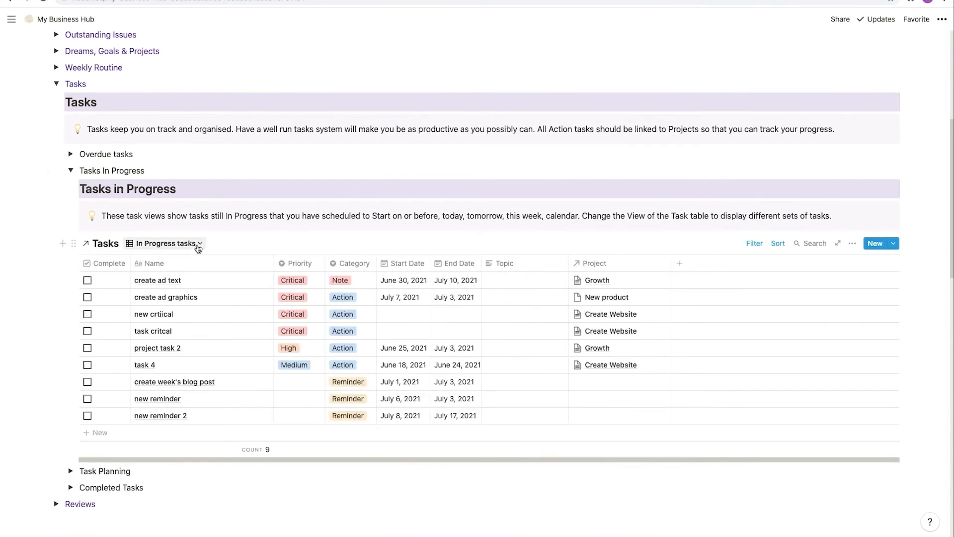
Show the in-progress tasks in the Calendar by Start Date and Calendar by End Date views, and collapse Tasks In Progress
click(199, 244)
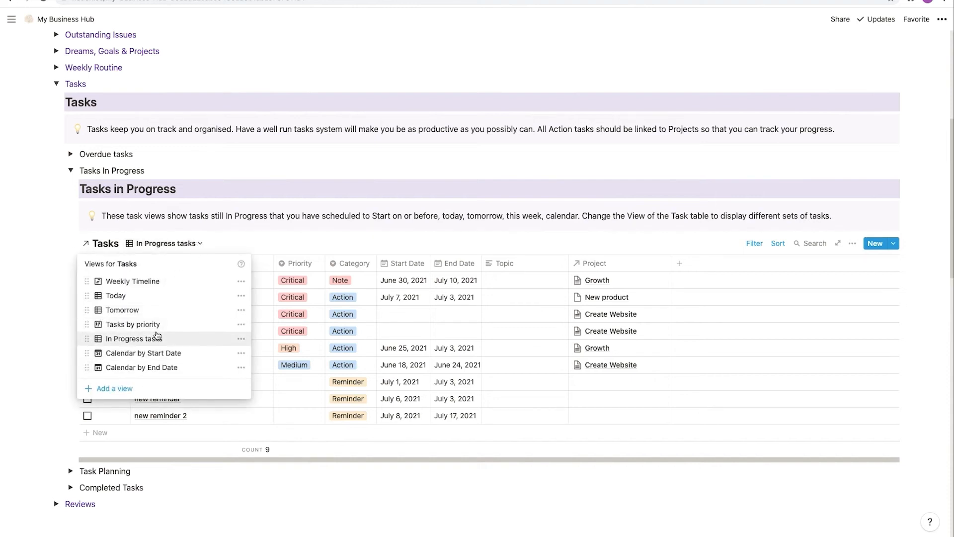
click(143, 354)
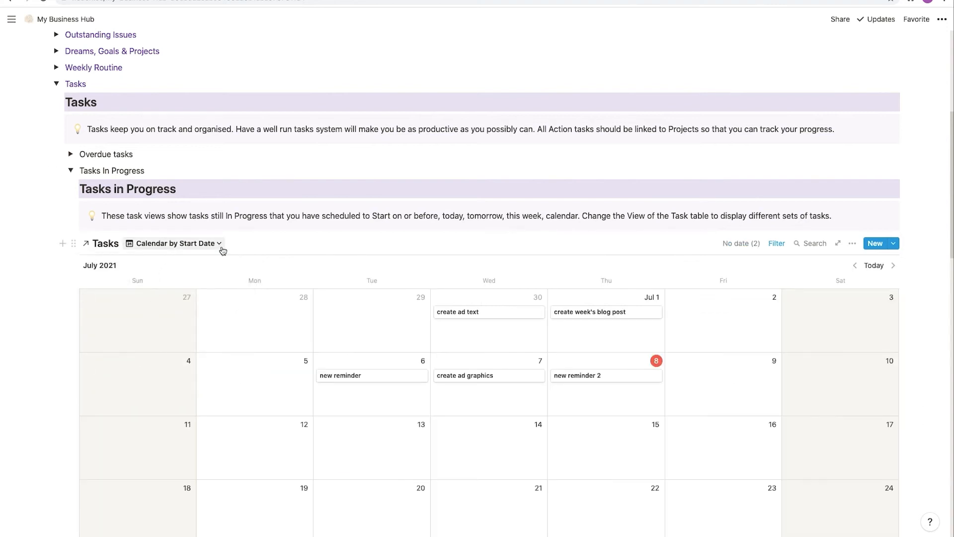
click(216, 244)
click(144, 368)
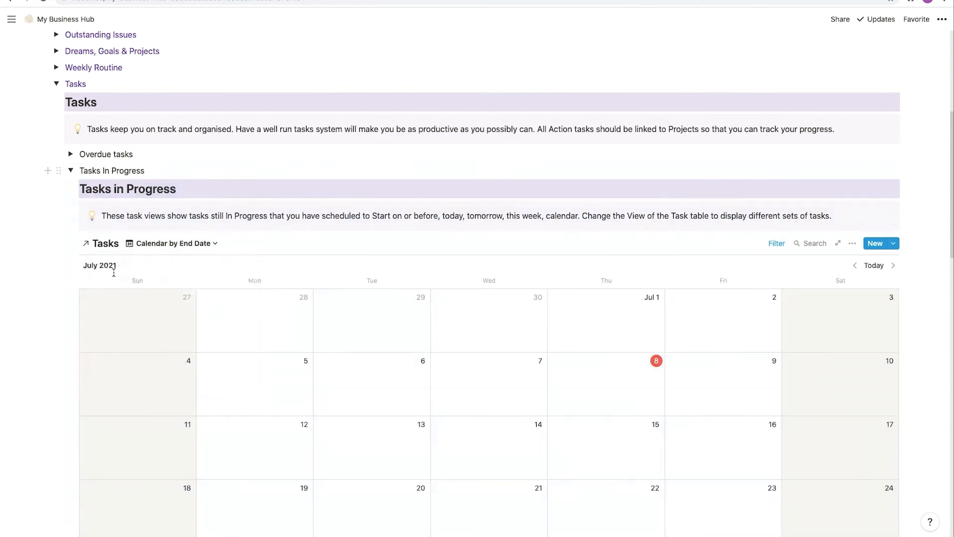
click(71, 171)
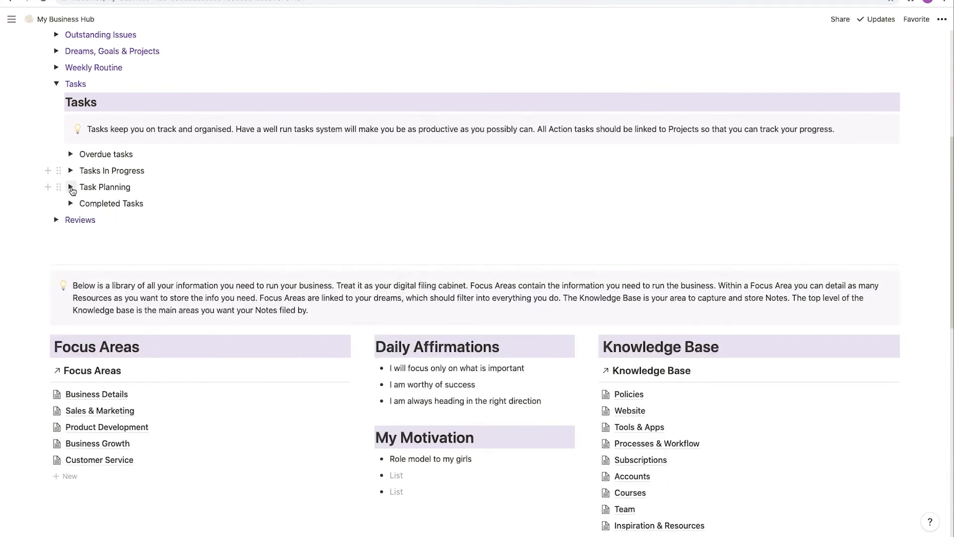
Expand Task Planning and switch its table to Planned Tasks Not yet in progress and to Unplanned Tasks
click(71, 188)
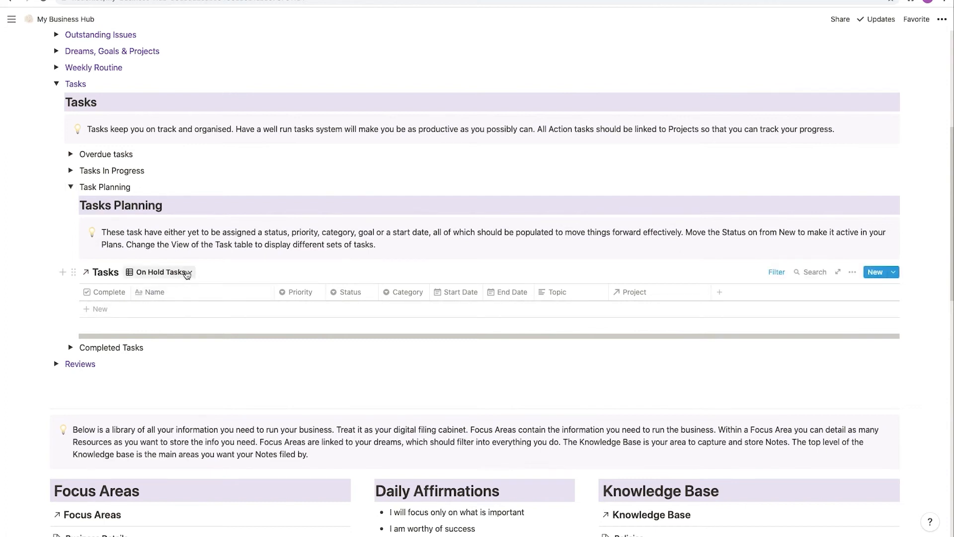
click(186, 272)
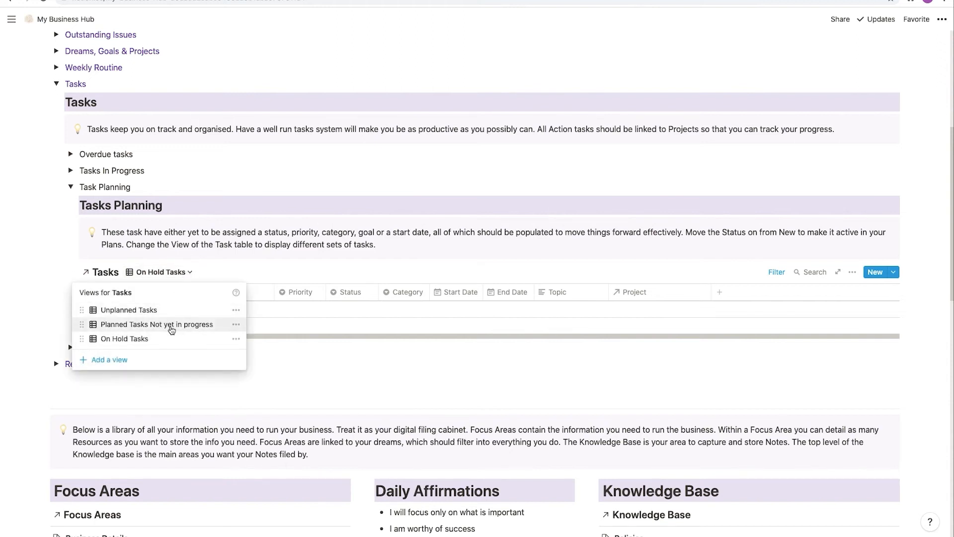
click(172, 326)
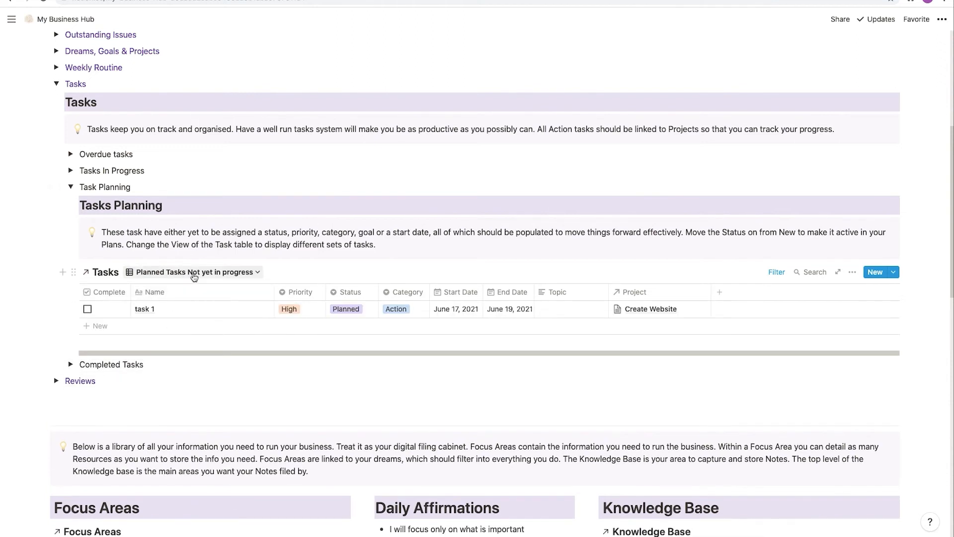
click(194, 273)
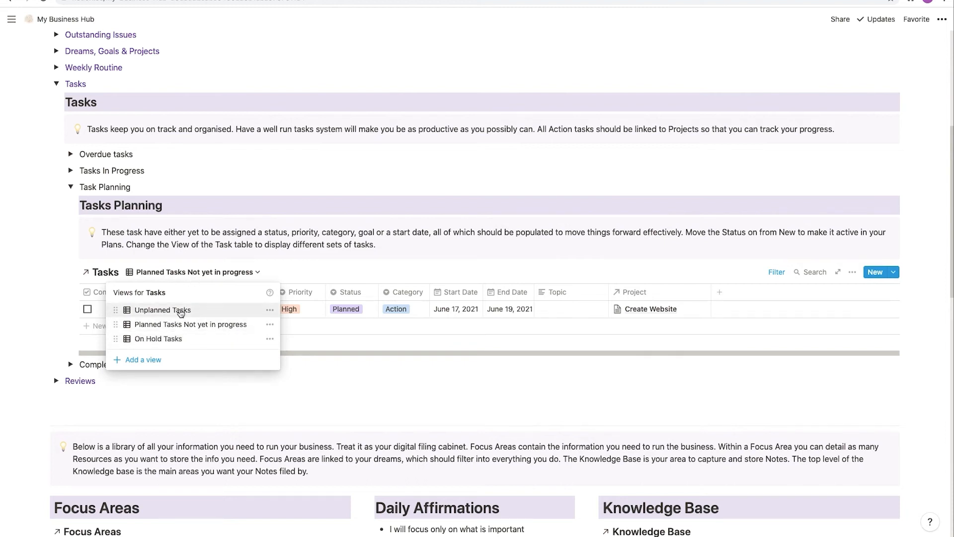
click(182, 310)
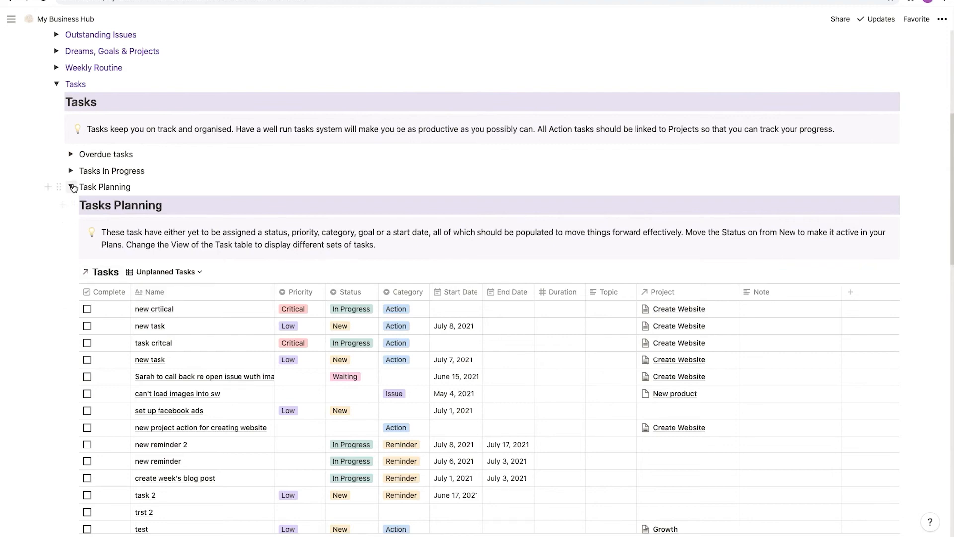
Collapse Task Planning, show the Completed Tasks table, and close the whole Tasks section
click(71, 187)
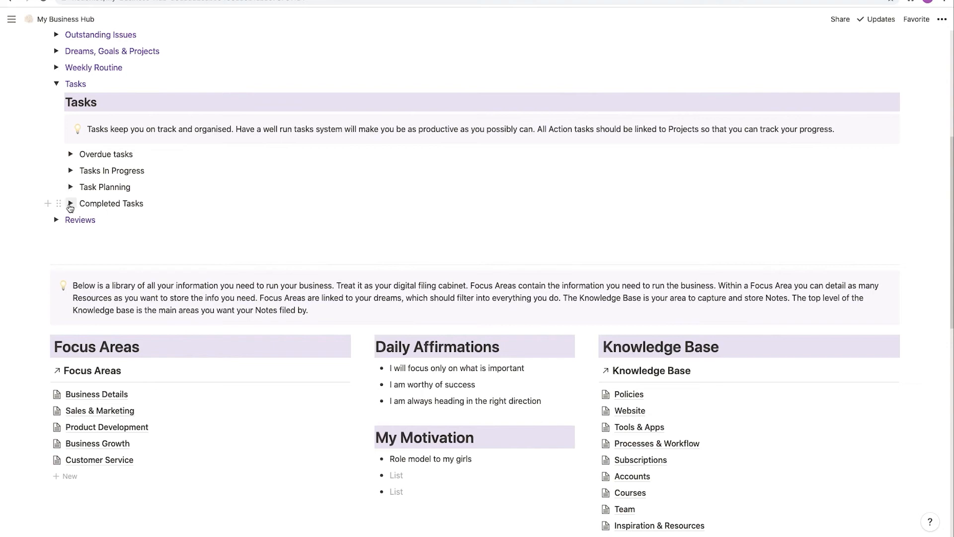
click(71, 204)
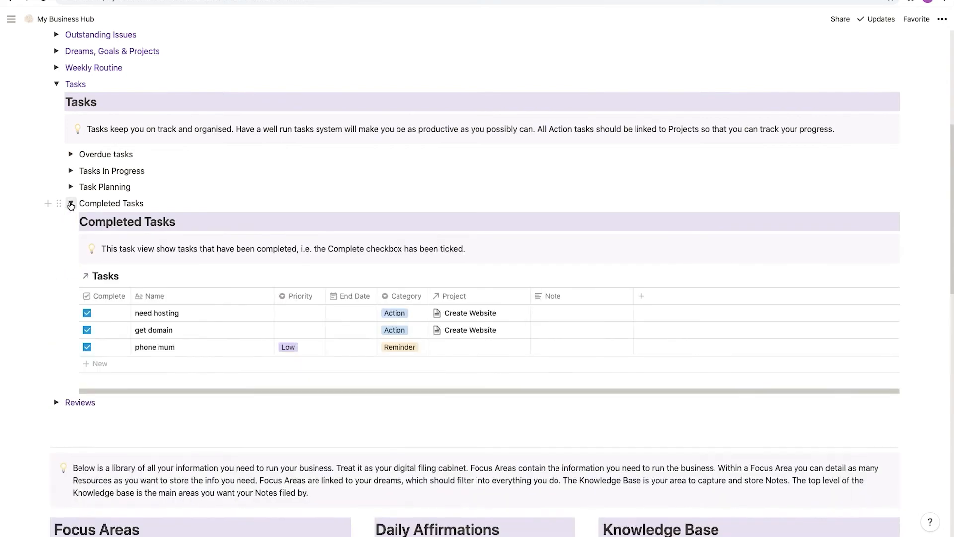
click(70, 205)
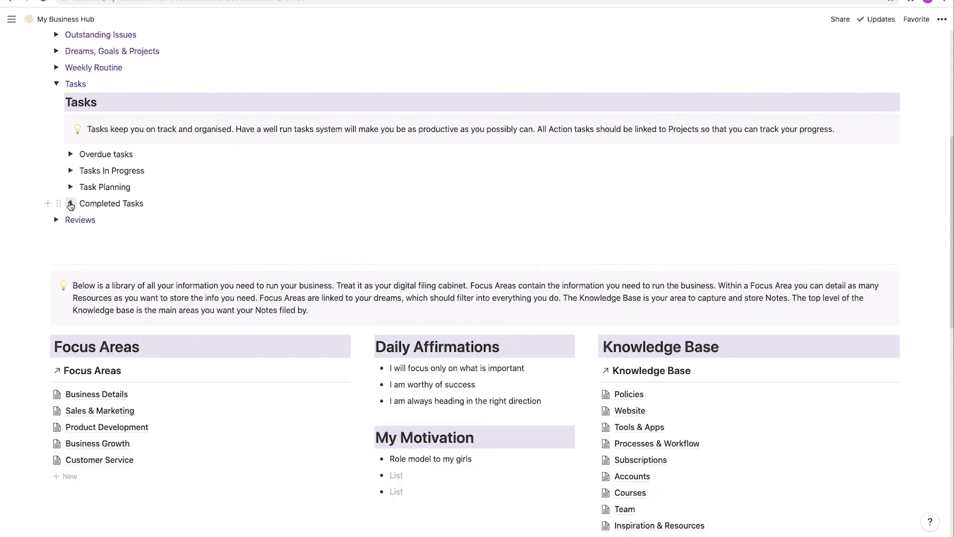
click(57, 84)
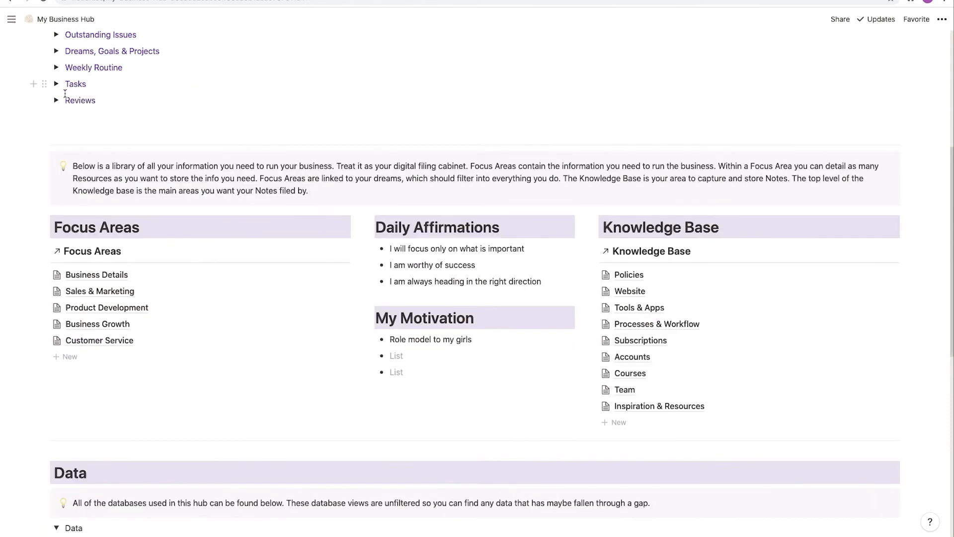
Show the Weekly Routine plan and collapse it, and expand Reviews to view its Progress Dashboard
click(56, 70)
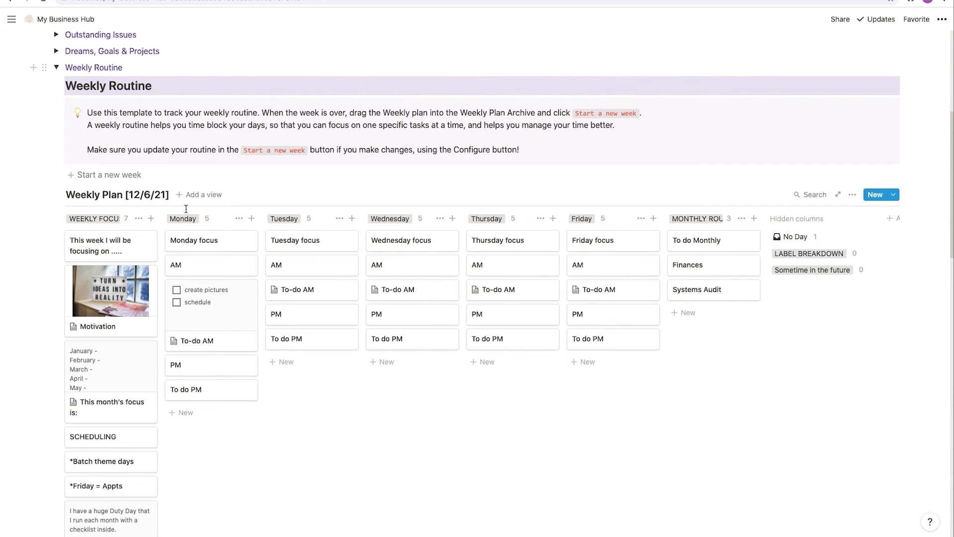
click(56, 68)
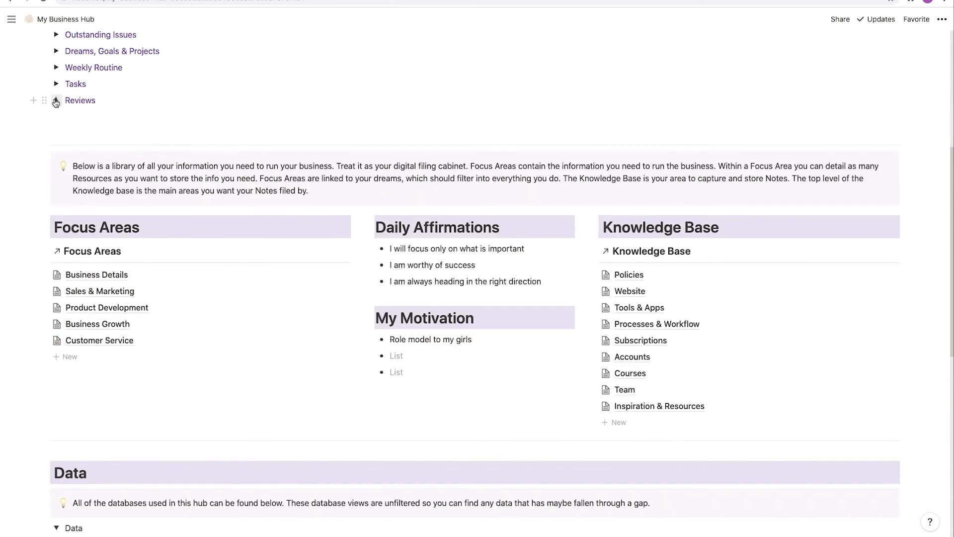
click(56, 101)
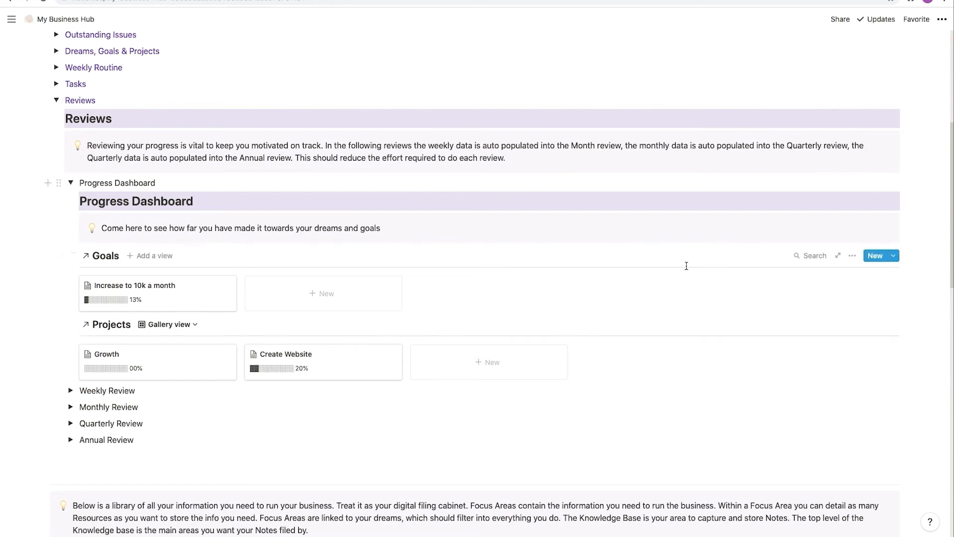
drag(952, 138, 948, 165)
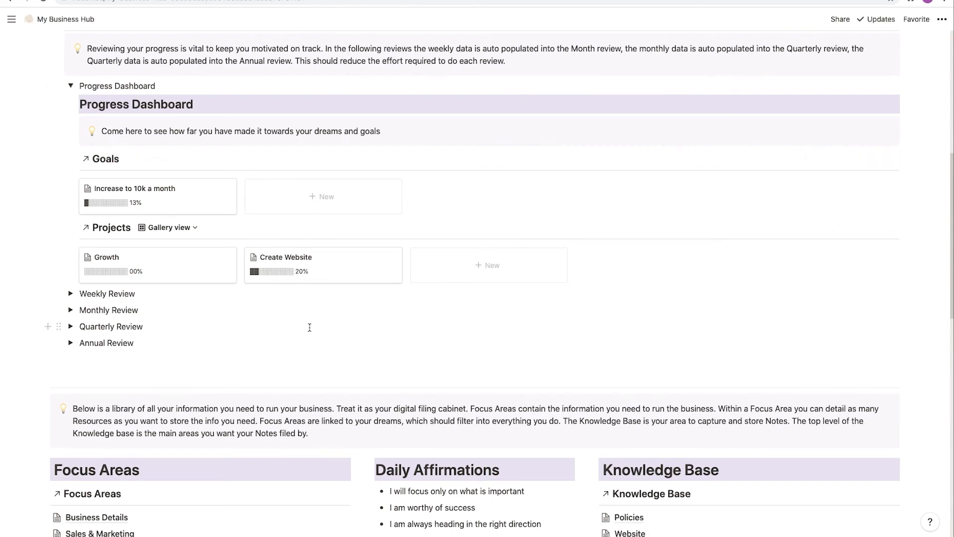
Expand Weekly Review, open the Jun 19, 2021 entry to view its Weekly reflection questions, and close the entry
click(71, 294)
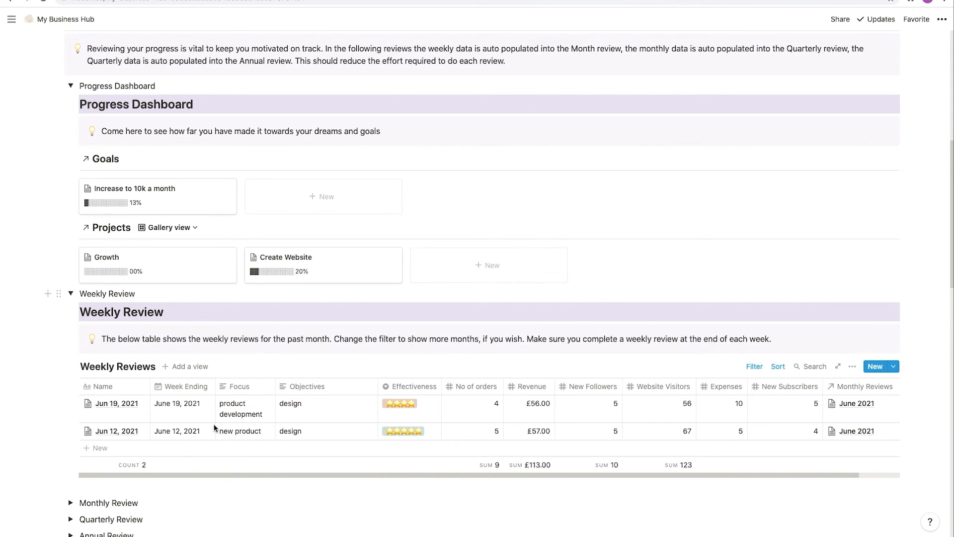
click(130, 403)
scroll(721, 201, down, 3)
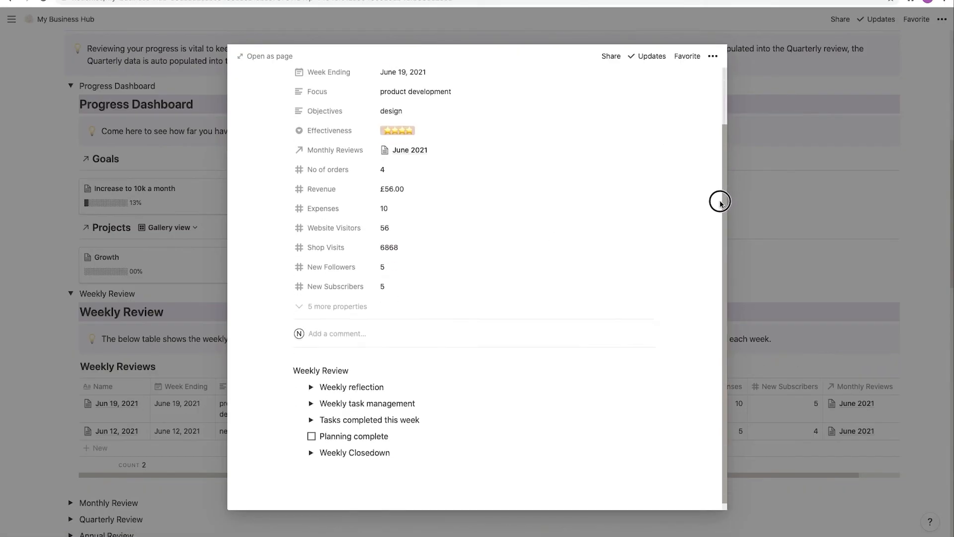
click(312, 380)
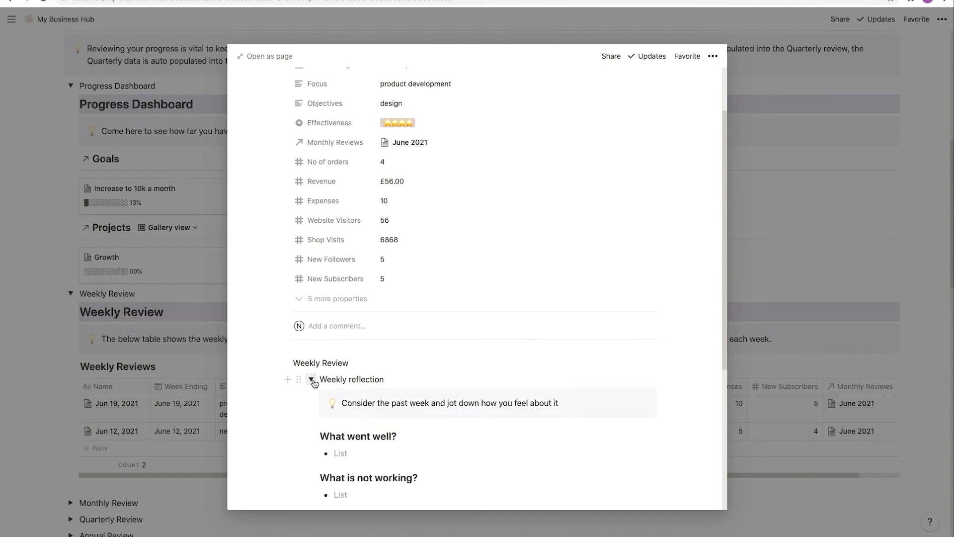
click(312, 381)
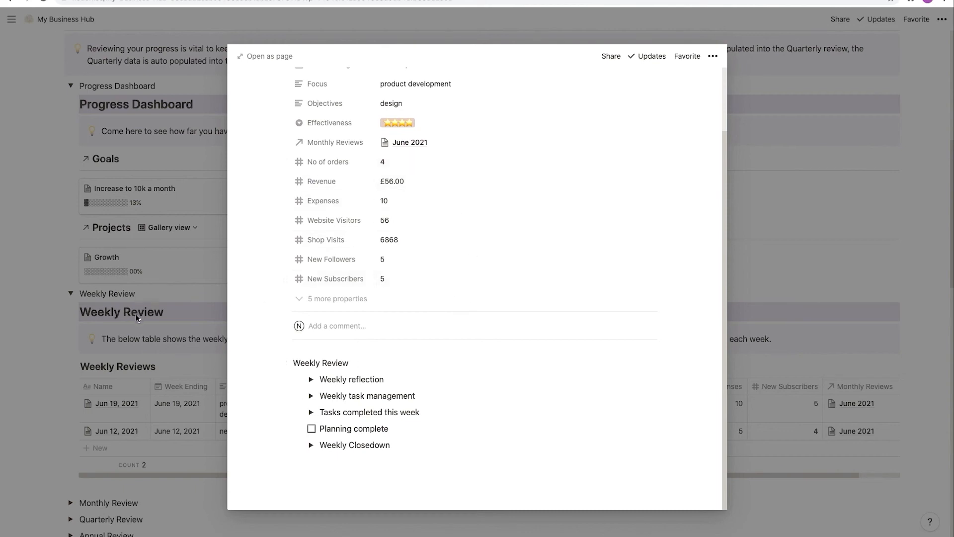
click(57, 380)
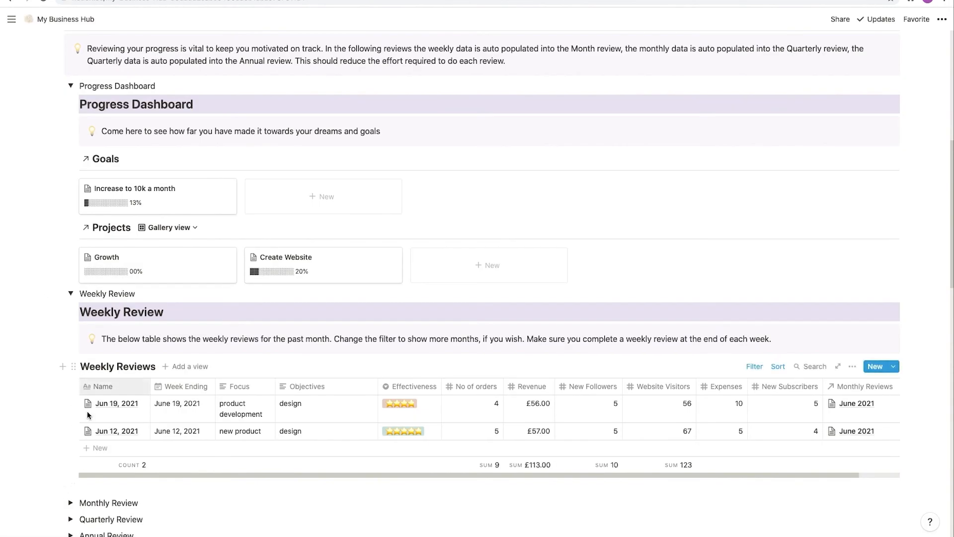
Expand Monthly Review to view its reviews table, and collapse both the Monthly Review and Weekly Review
click(71, 504)
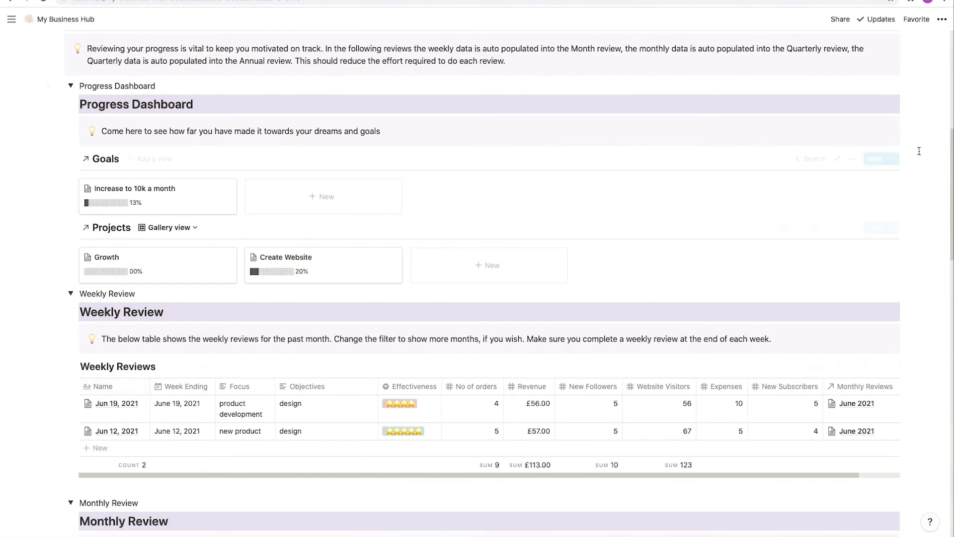
drag(951, 160, 945, 227)
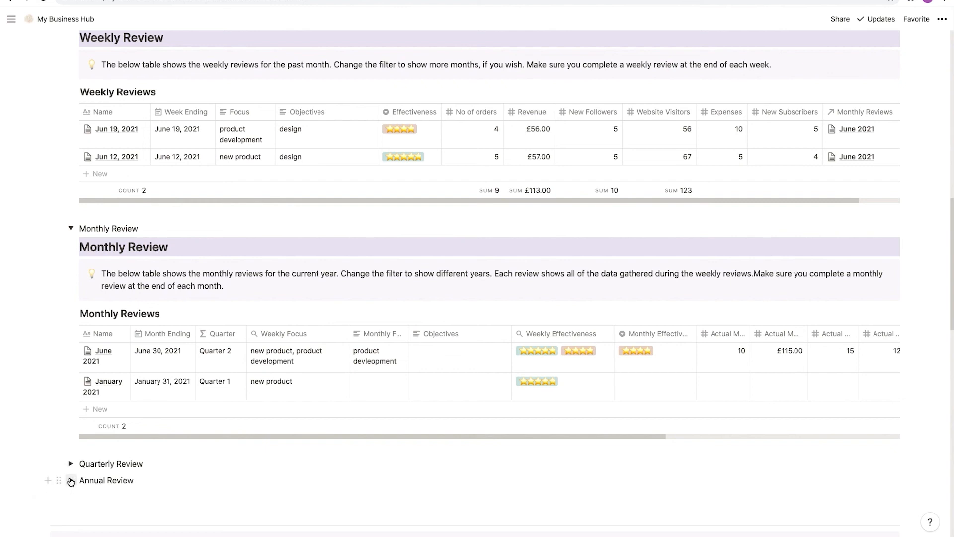
click(71, 228)
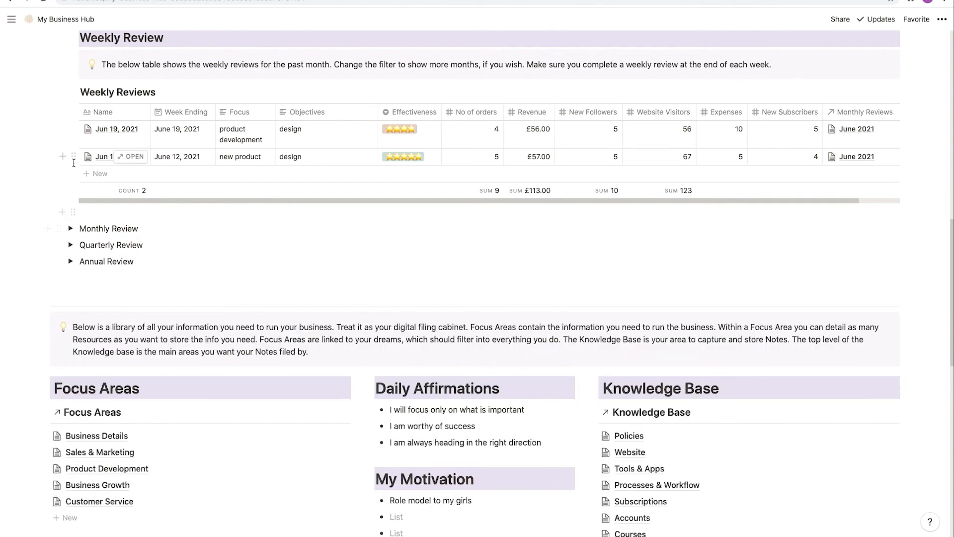
scroll(73, 159, up, 3)
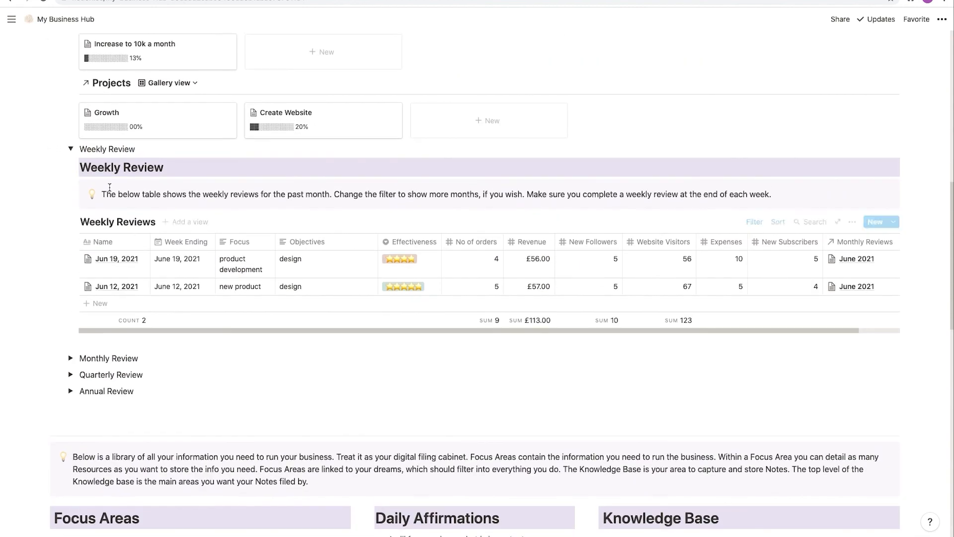
click(71, 149)
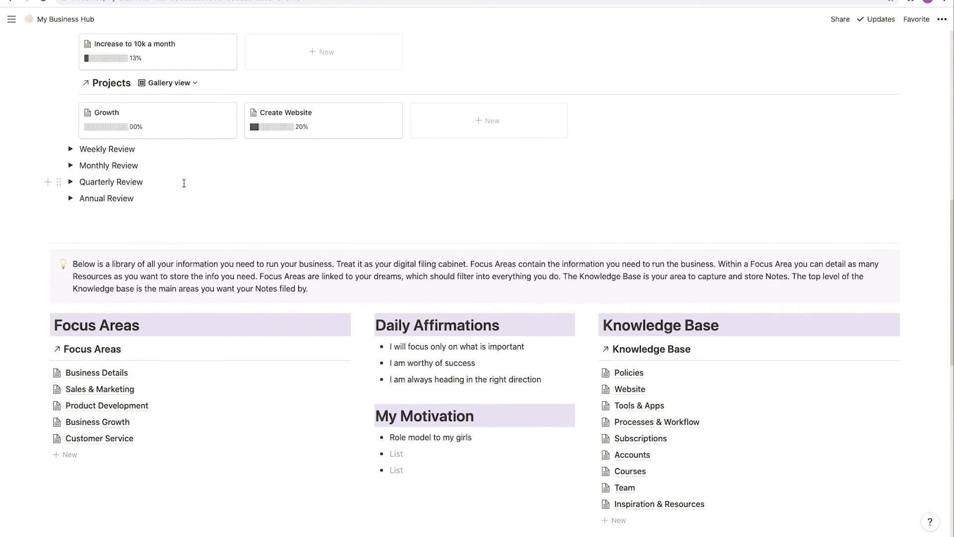
In the Create Website project's Related Tasks, mark task critcal and the July 7 and July 8 new tasks complete, and close the project
scroll(254, 155, up, 5)
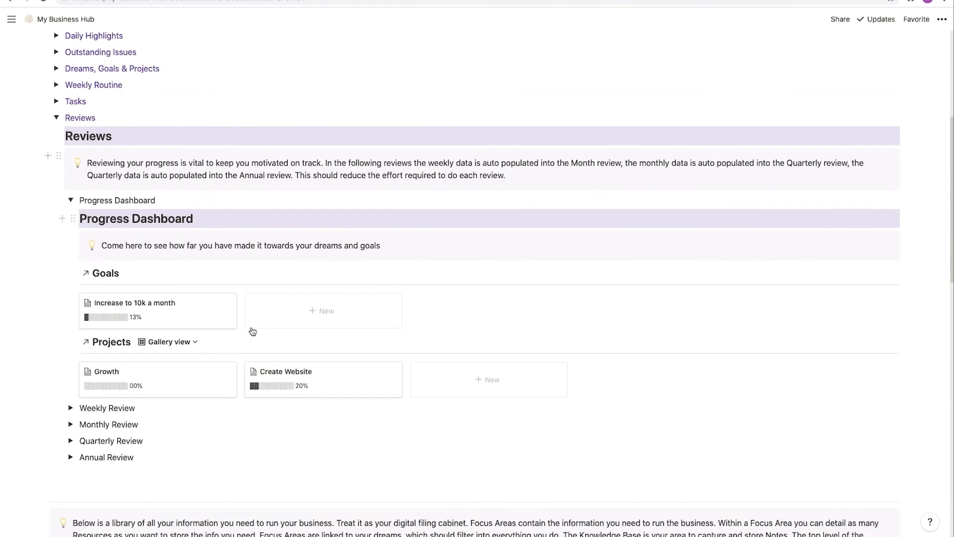
click(251, 391)
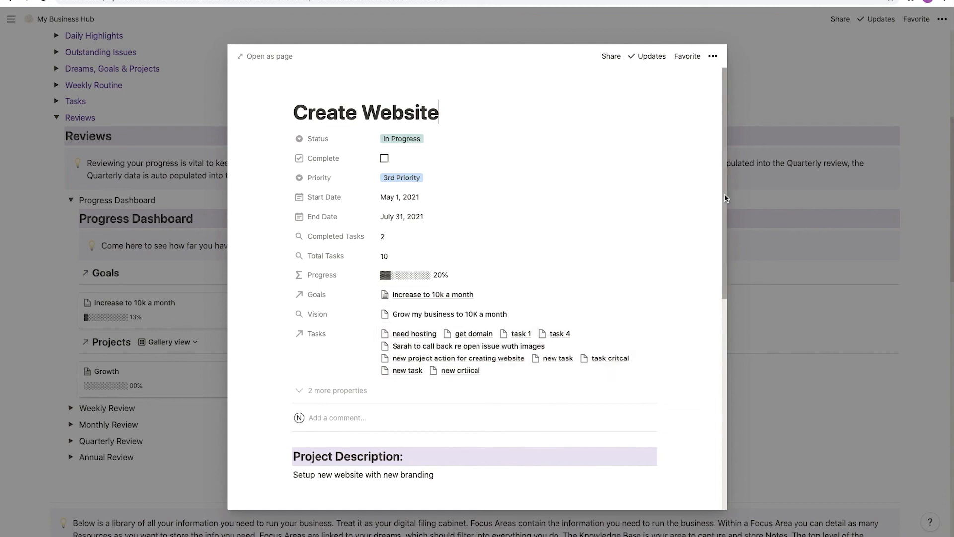
drag(726, 207, 870, 383)
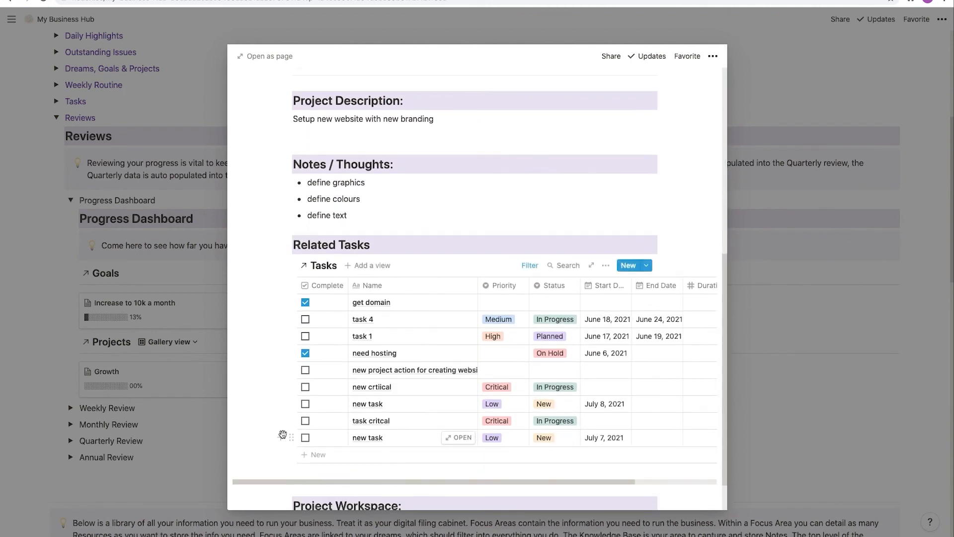
click(306, 438)
click(305, 420)
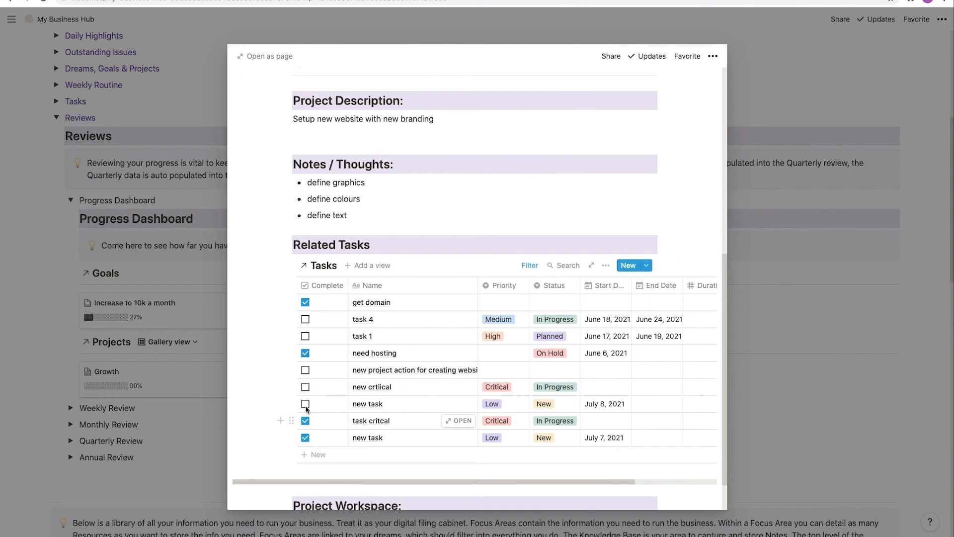
click(305, 404)
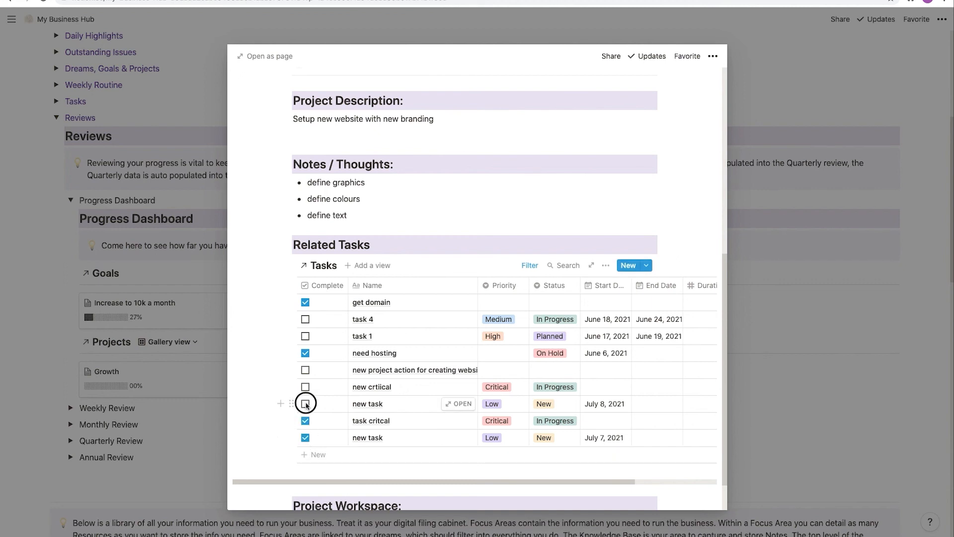
click(199, 291)
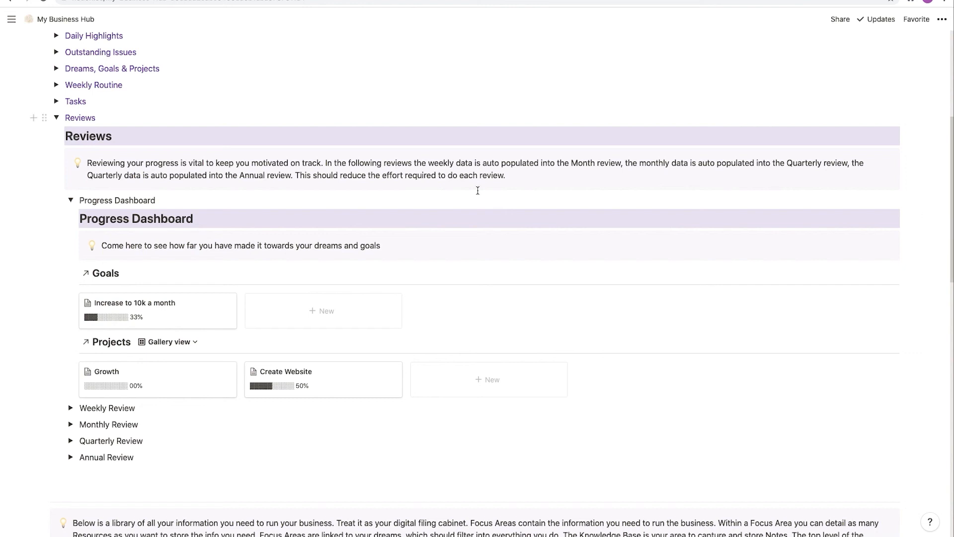
Collapse Reviews, view the Business Details page from Focus Areas, and close it to return to the hub
click(56, 118)
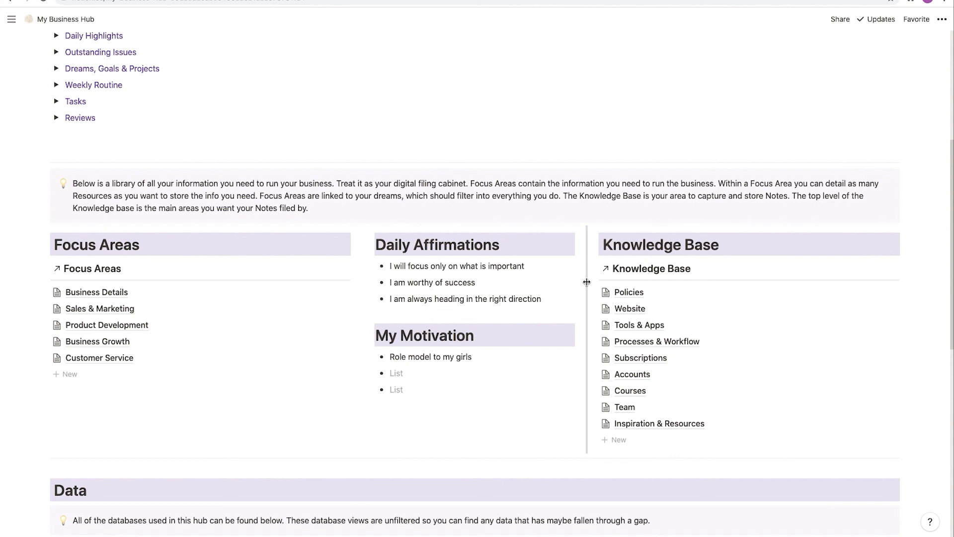
click(102, 297)
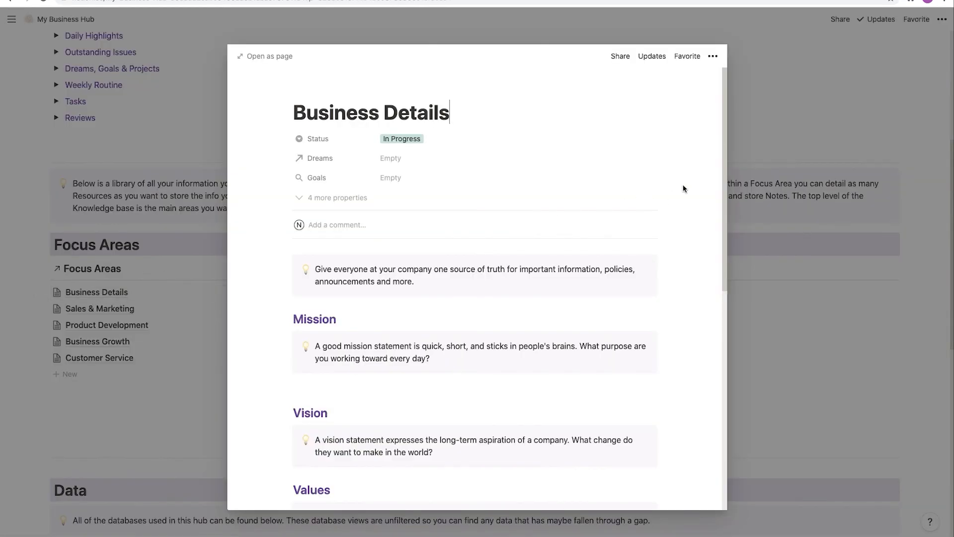
mouse_move(724, 142)
mouse_down()
mouse_move(729, 283)
mouse_move(744, 367)
mouse_move(738, 144)
mouse_up()
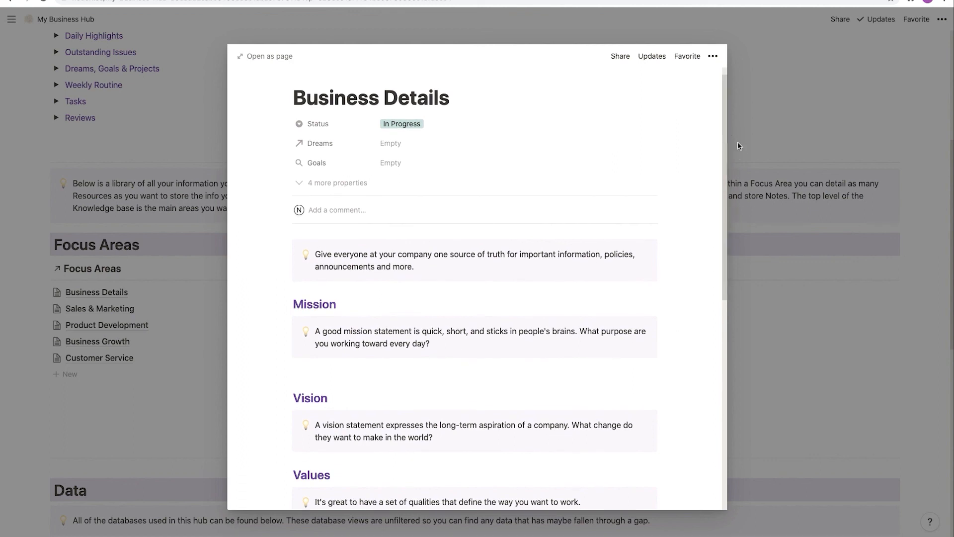
click(153, 312)
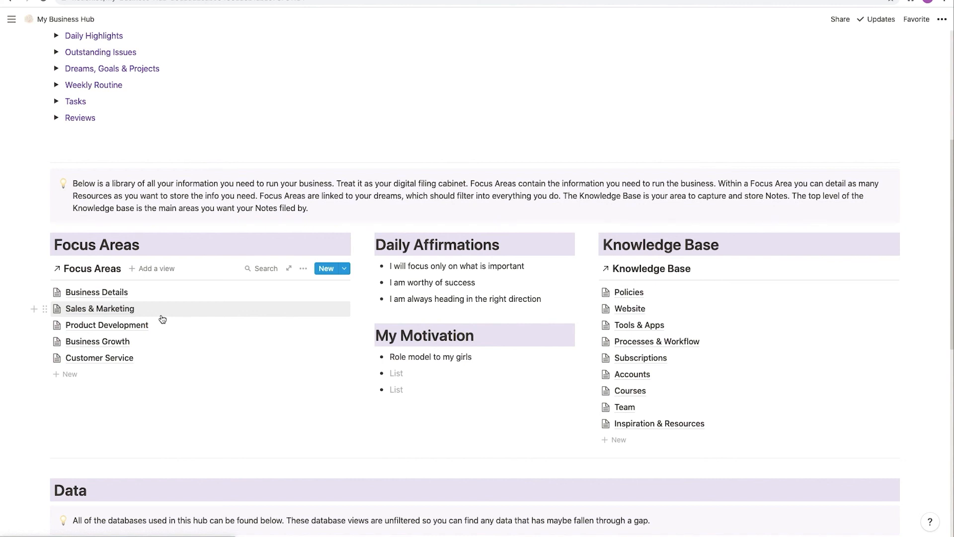
scroll(163, 319, up, 3)
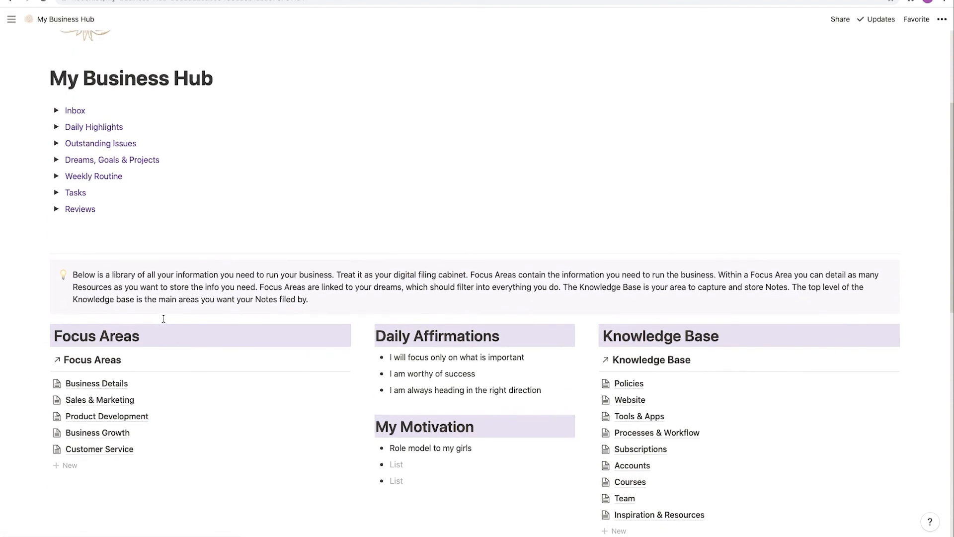